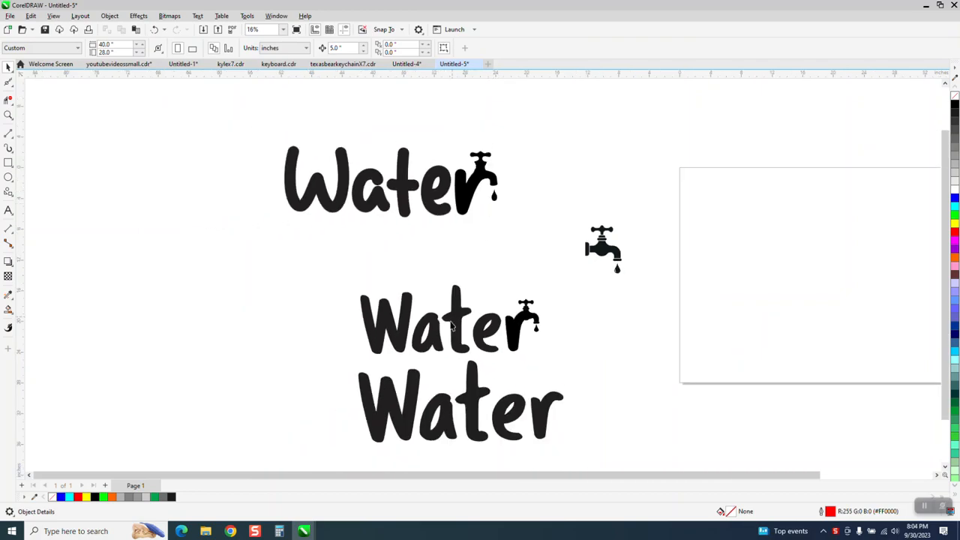
left_click(474, 406)
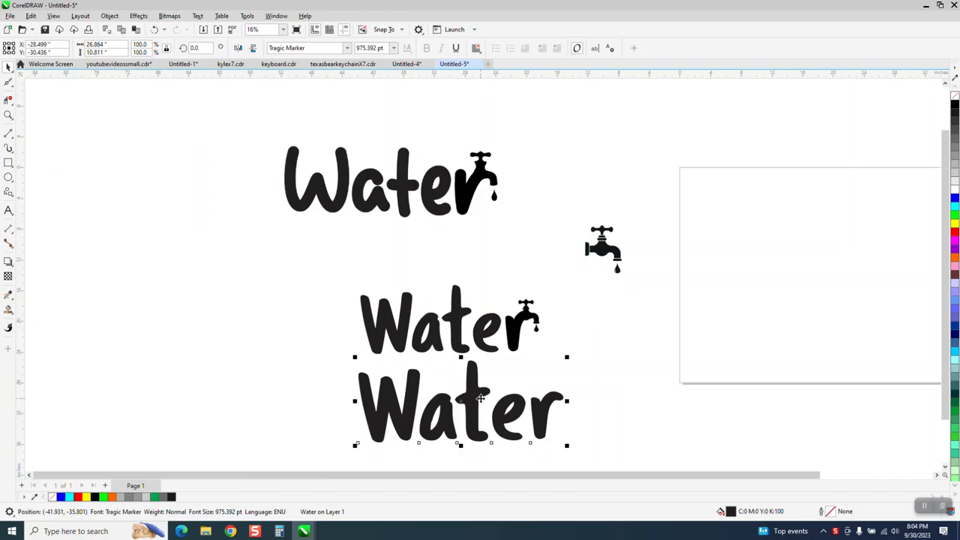
left_click_drag(460, 329, 333, 275)
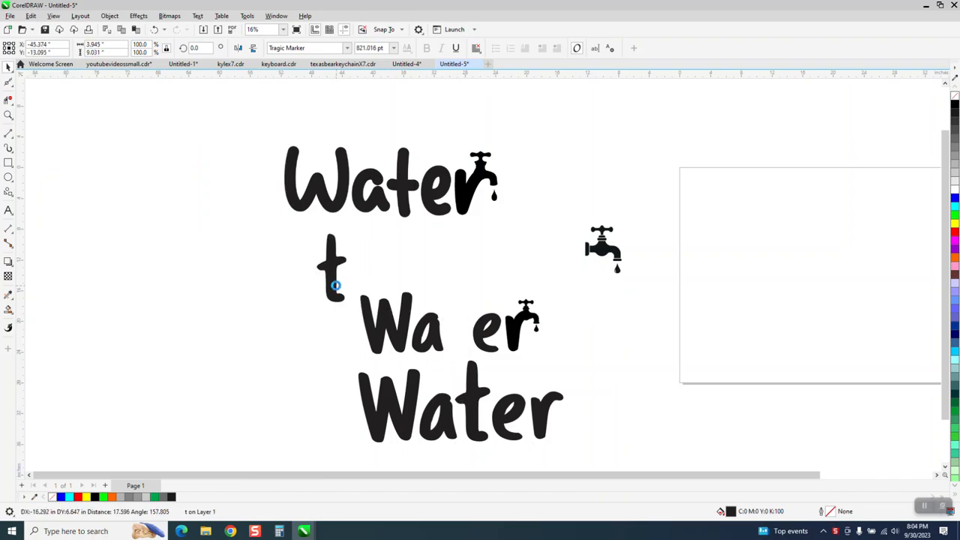
left_click(154, 29)
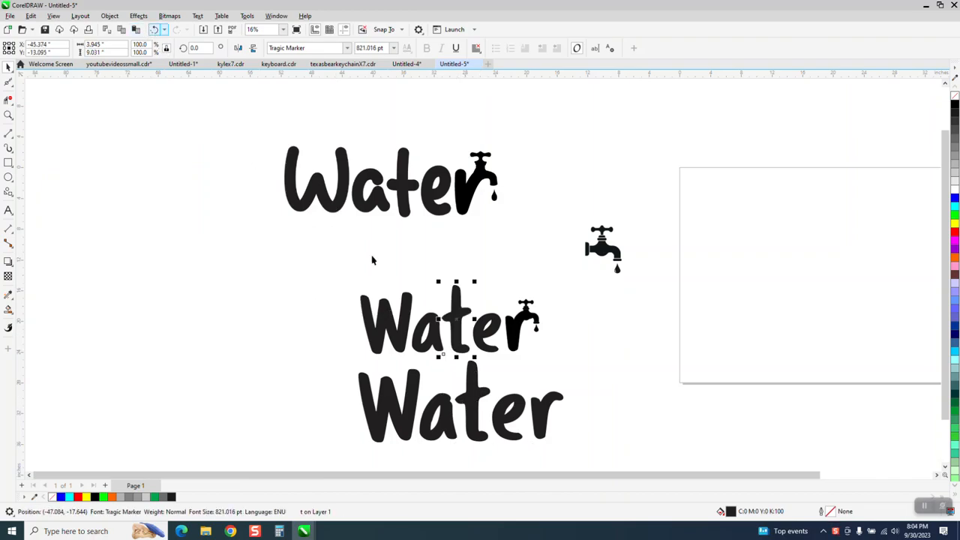
left_click(7, 116)
left_click_drag(332, 264, 537, 351)
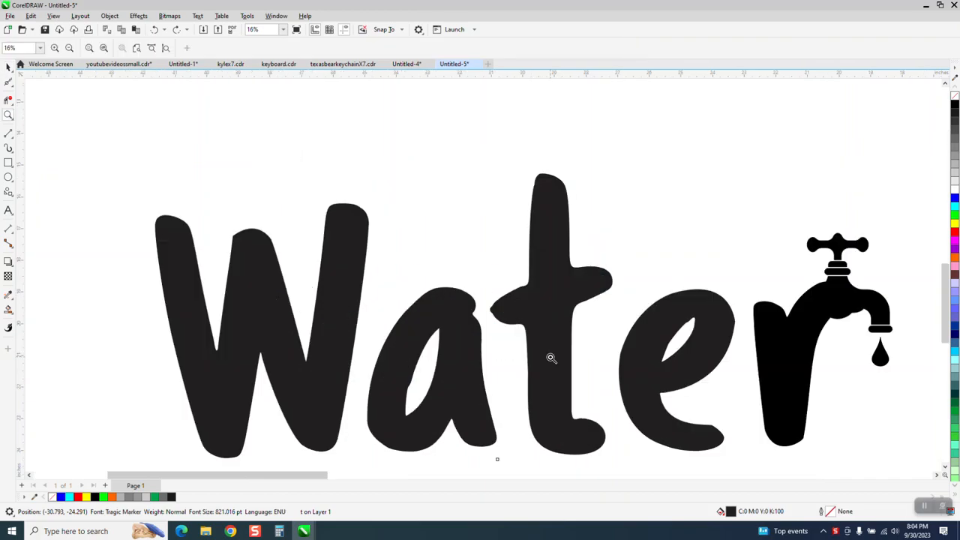
scroll(598, 352, "down", 3)
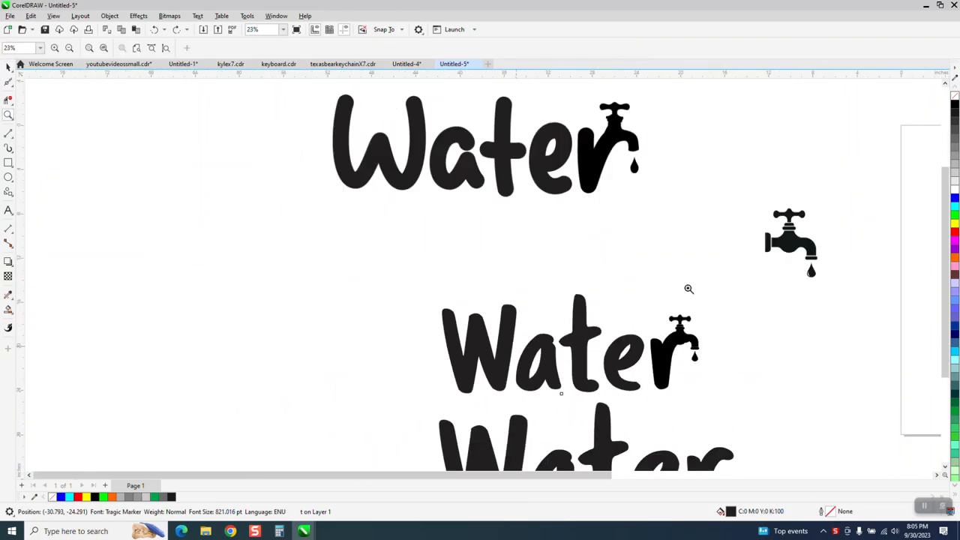
Trace the faucet bitmap with the Clipart outline trace at its default settings and move the traced copy onto the page
left_click(8, 66)
left_click(595, 304)
scroll(598, 345, "down", 2)
mouse_move(716, 296)
left_mouse_down()
mouse_move(716, 353)
mouse_move(714, 287)
mouse_move(699, 279)
left_mouse_up()
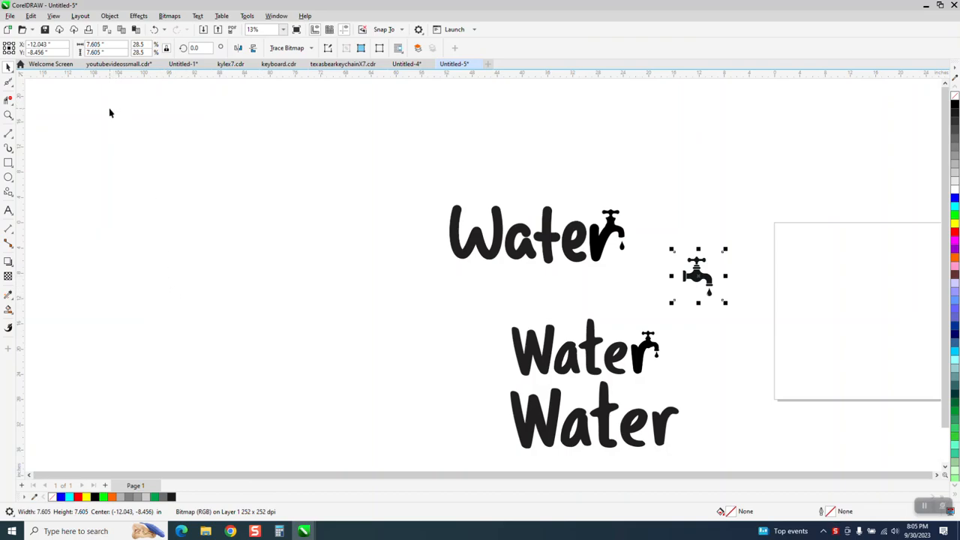
left_click(311, 50)
mouse_move(303, 84)
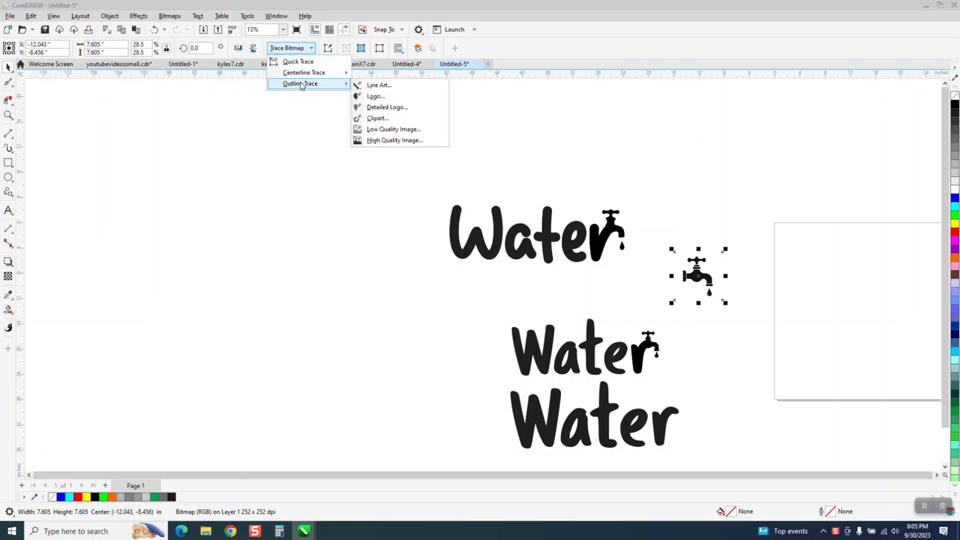
left_click(372, 119)
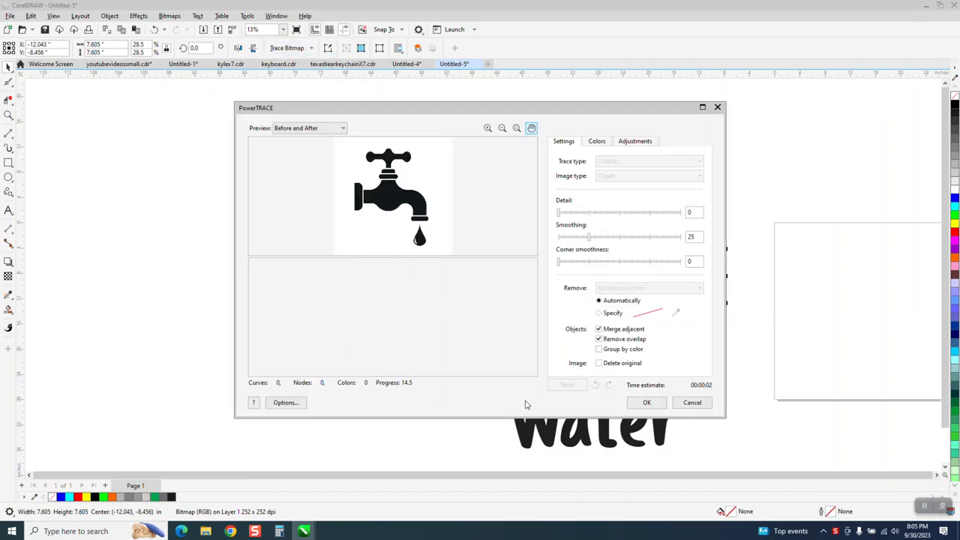
left_click(645, 402)
left_click_drag(694, 276, 803, 286)
Draw a rectangle about 6.9 by 7.3 inches around the traced faucet and fill it with yellow
left_click(8, 115)
mouse_move(745, 257)
left_mouse_down()
mouse_move(805, 299)
mouse_move(870, 324)
left_mouse_up()
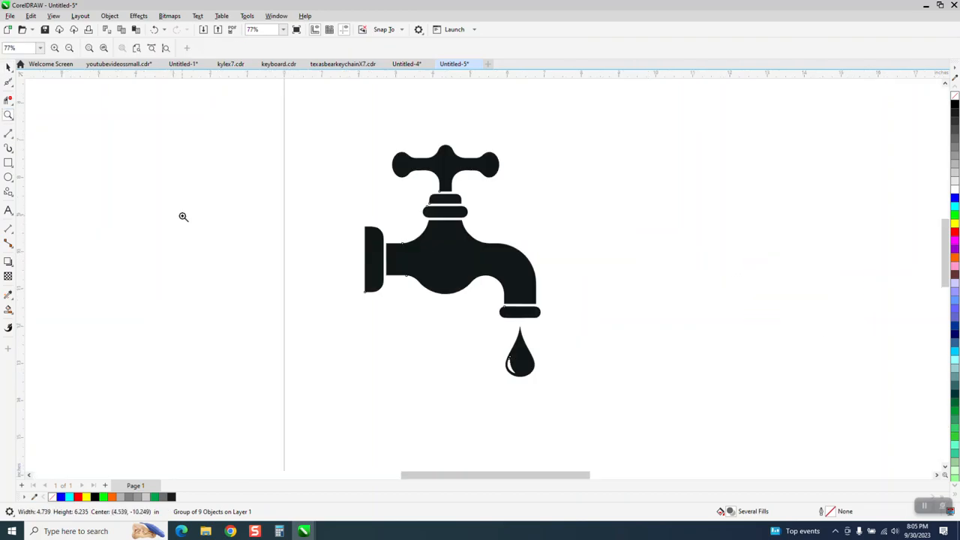
left_click(8, 163)
left_click_drag(319, 137, 575, 410)
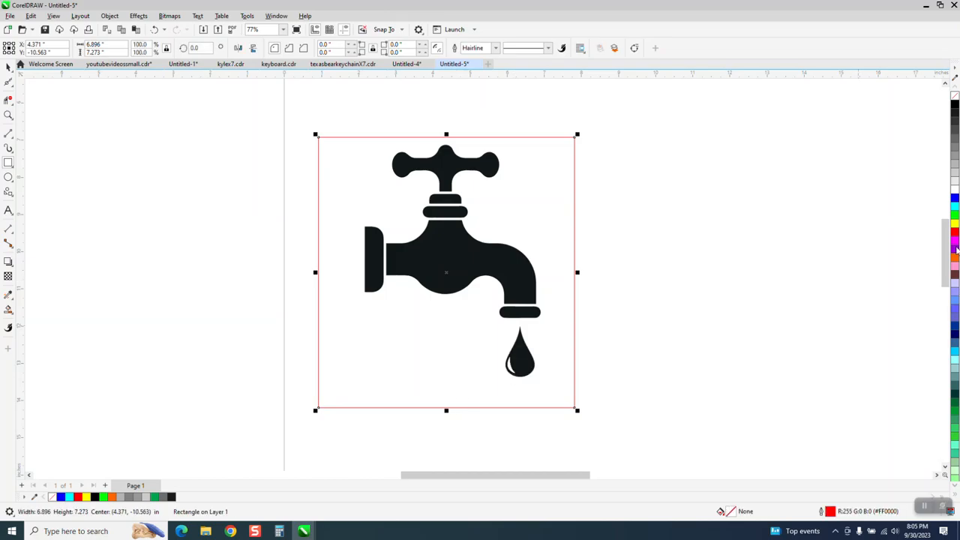
left_click(955, 223)
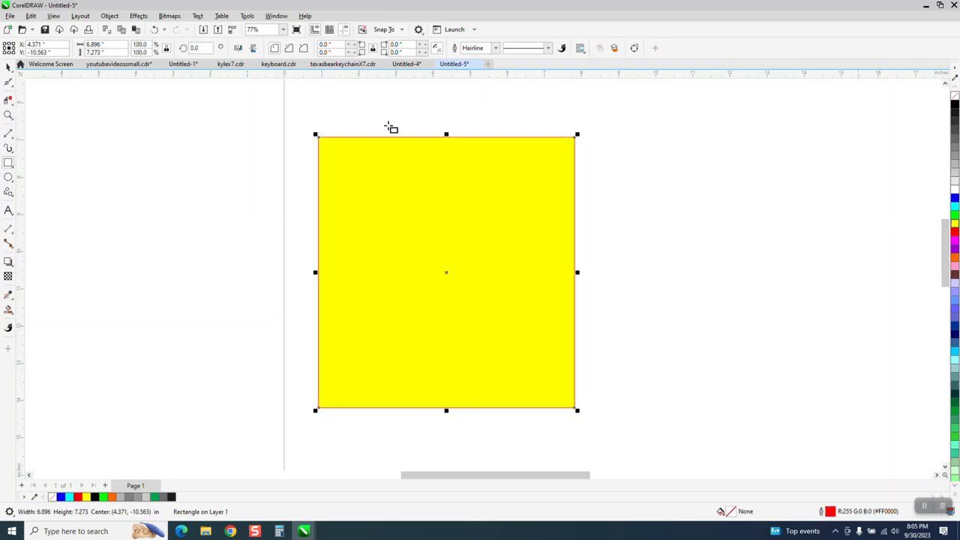
Send the yellow rectangle to the back of the page, behind the traced faucet
left_click(110, 16)
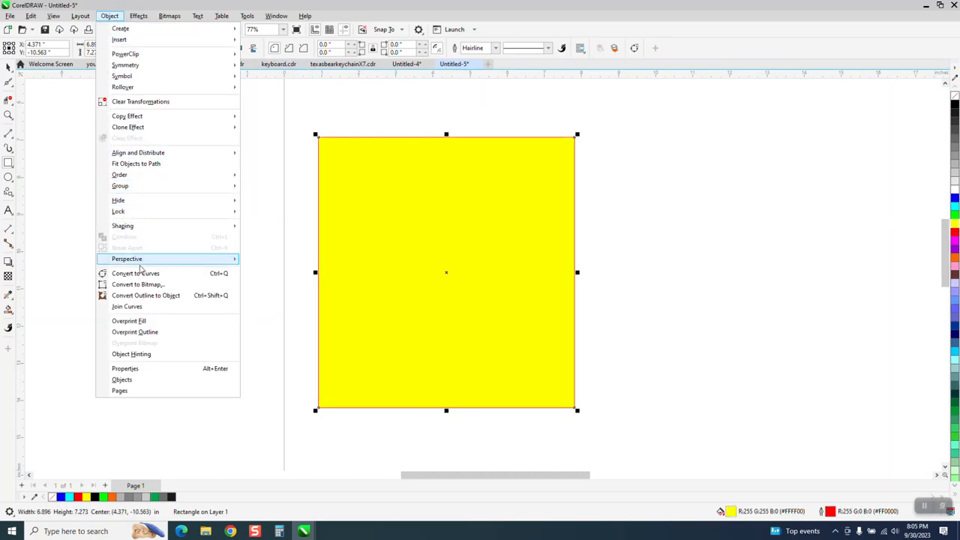
mouse_move(135, 180)
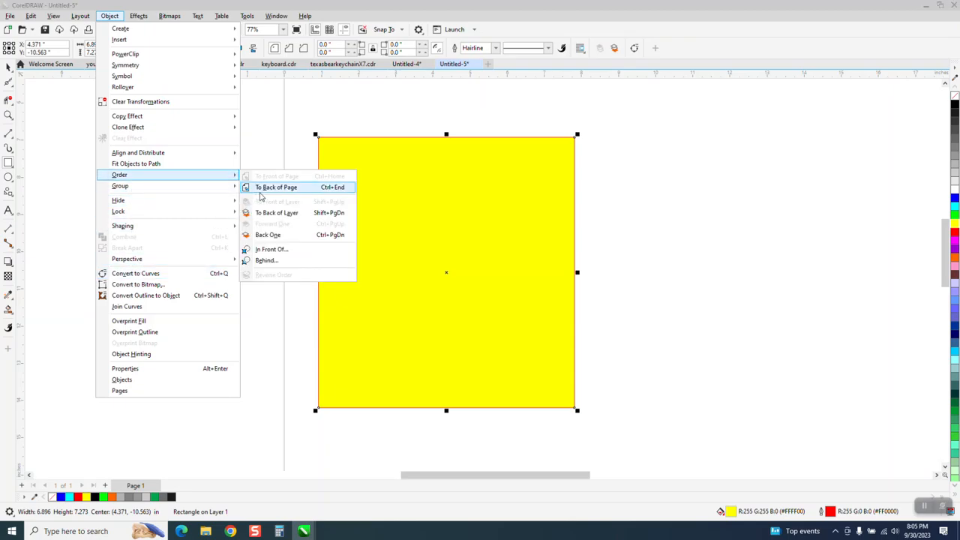
left_click(270, 186)
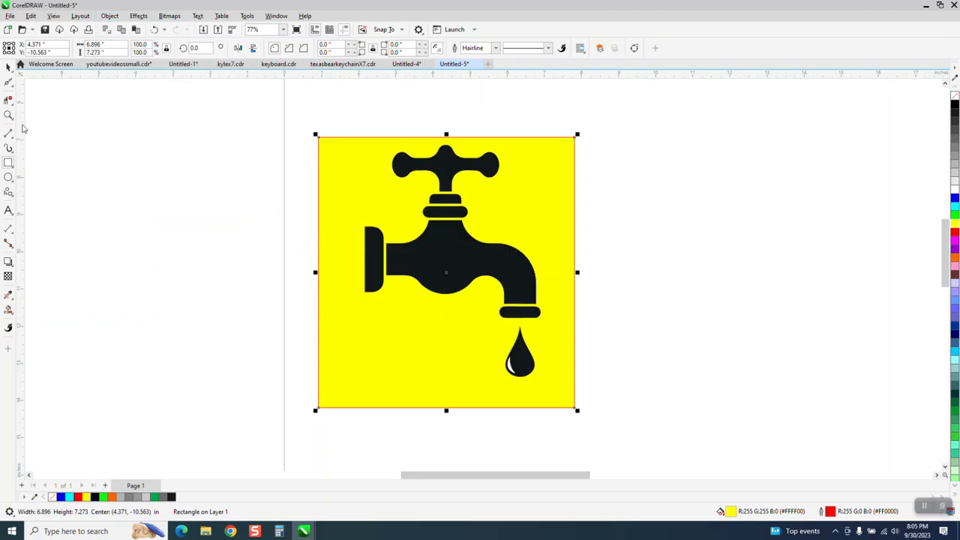
Ungroup the traced faucet into its separate pieces
left_click(8, 68)
left_click(217, 218)
left_click(507, 365)
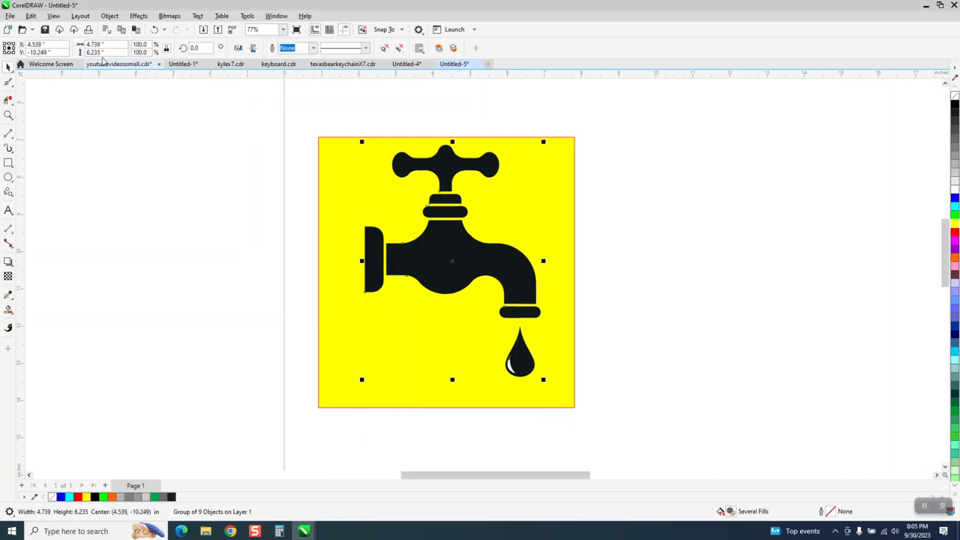
left_click(110, 16)
mouse_move(180, 186)
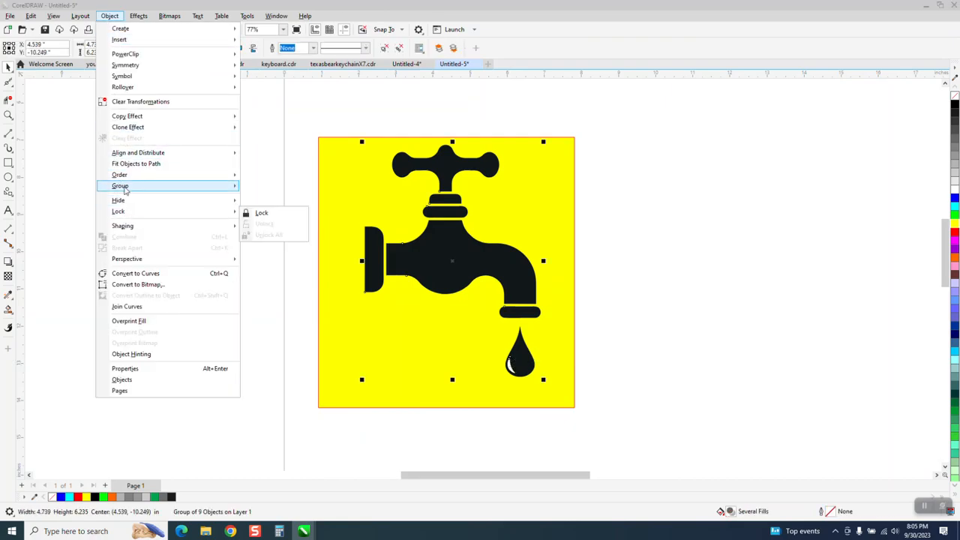
left_click(255, 201)
Delete the white highlight shape inside the traced faucet's water drop
left_click(627, 386)
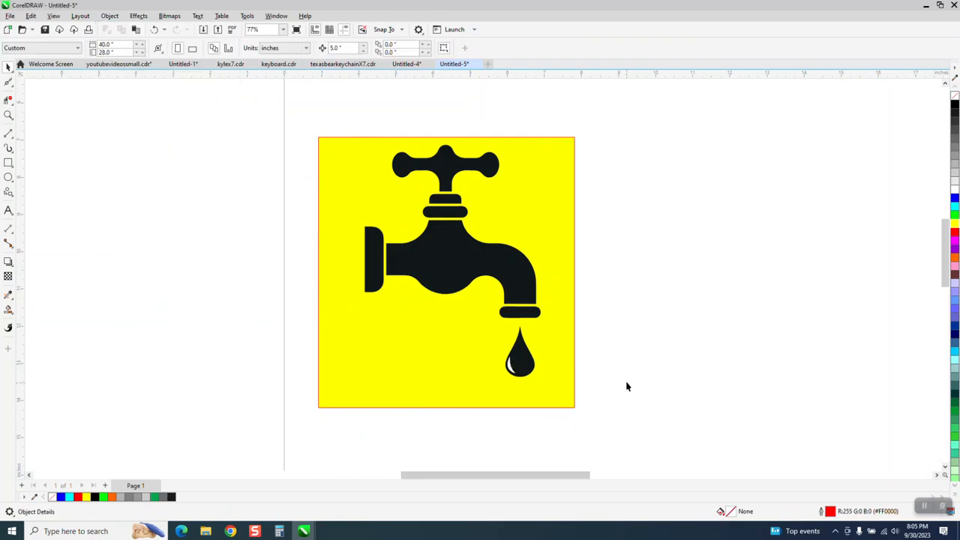
left_click(510, 366)
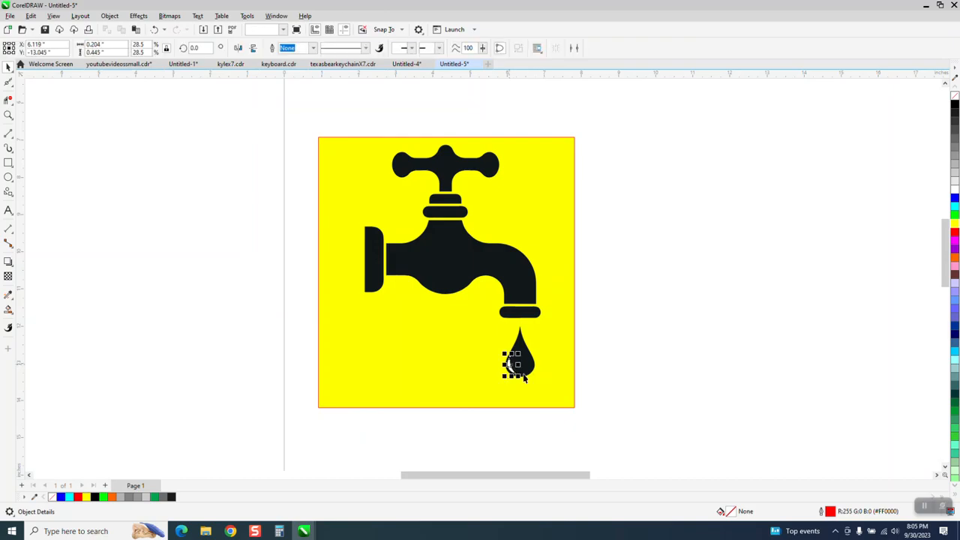
left_click(578, 390)
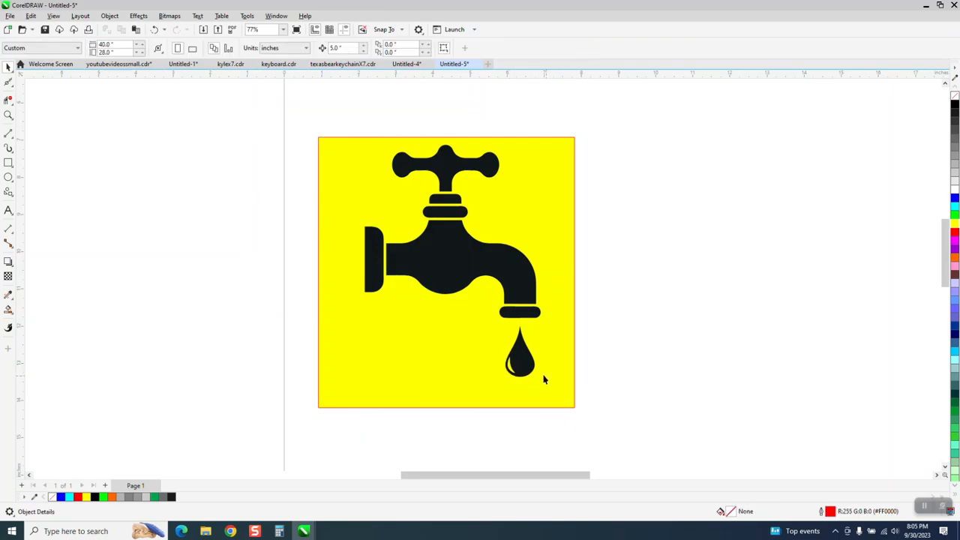
Group the traced faucet pieces together again and move the yellow rectangle away, about 14.7 inches to the right
scroll(501, 351, "down", 1)
left_click_drag(389, 207, 538, 407)
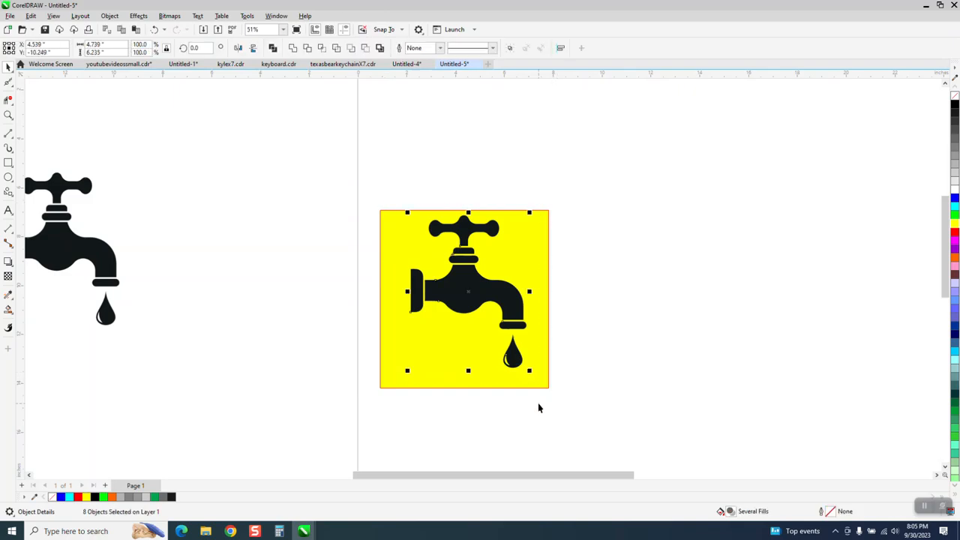
key("ctrl+g")
left_click_drag(519, 266, 880, 274)
scroll(538, 242, "down", 3)
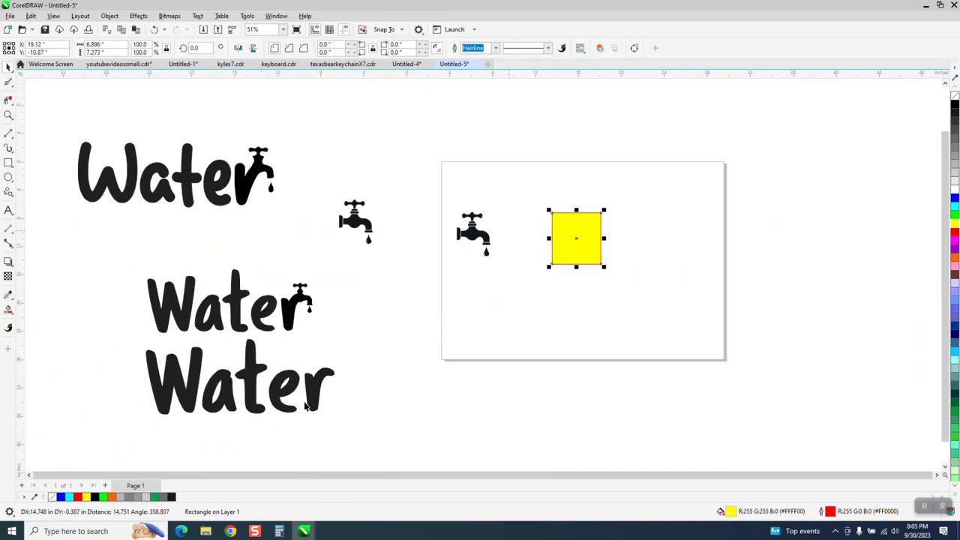
Move the plain Water text without a faucet beneath the traced faucet on the page and break it apart into letters
left_click(307, 407)
left_click(319, 394)
left_click_drag(319, 396, 564, 339)
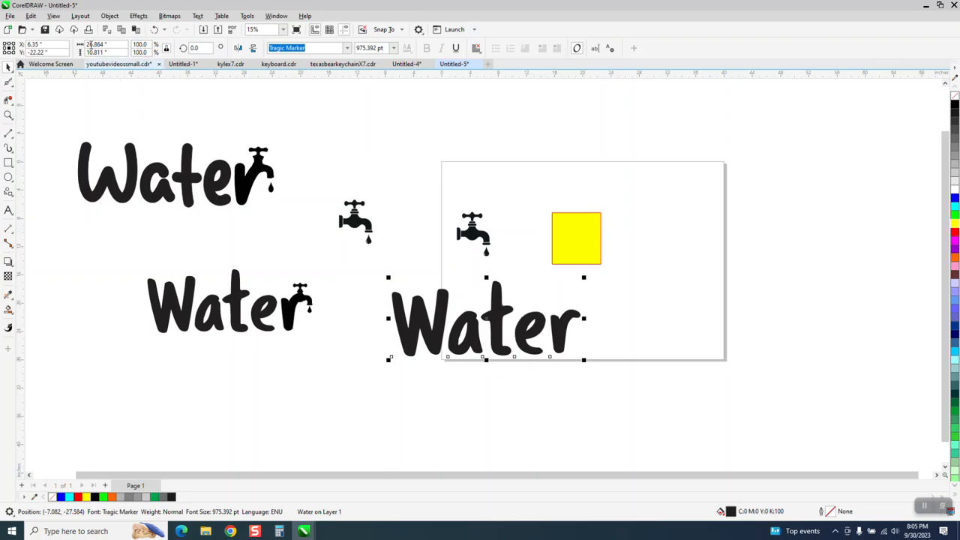
left_click(109, 15)
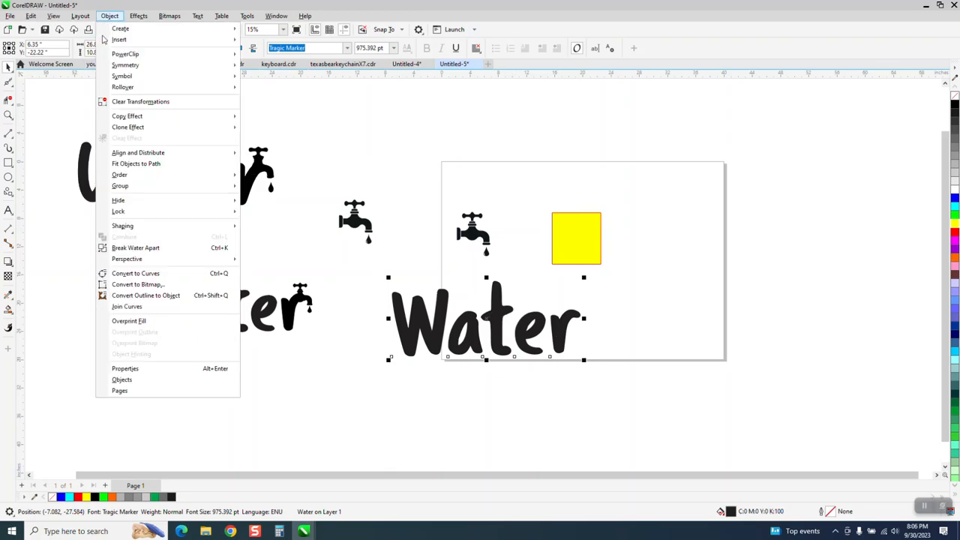
left_click(136, 249)
Convert the separated letter r of the plain Water text to curves
left_click_drag(356, 269, 592, 369)
left_click_drag(603, 300, 548, 367)
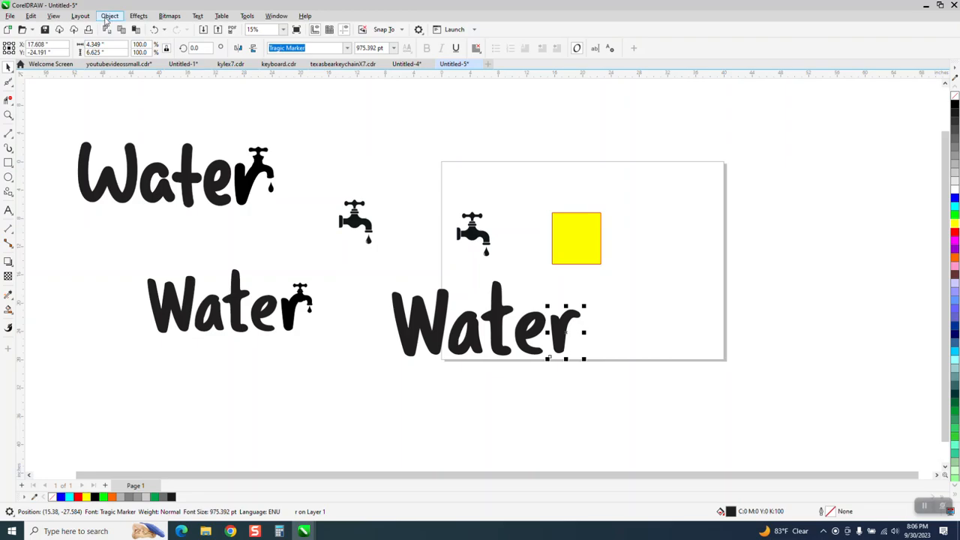
left_click(110, 16)
left_click(136, 273)
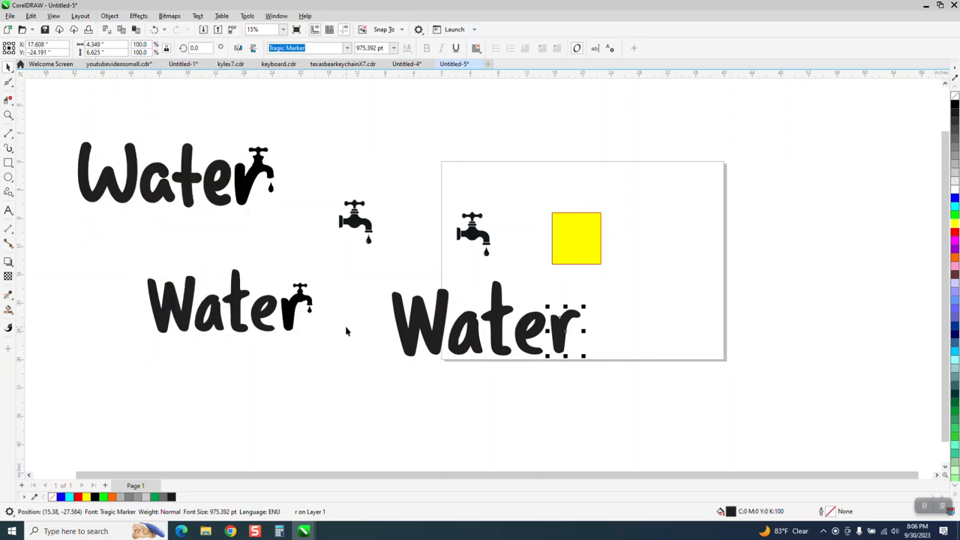
Move the grouped traced faucet just to the right of the letter r
left_click(8, 115)
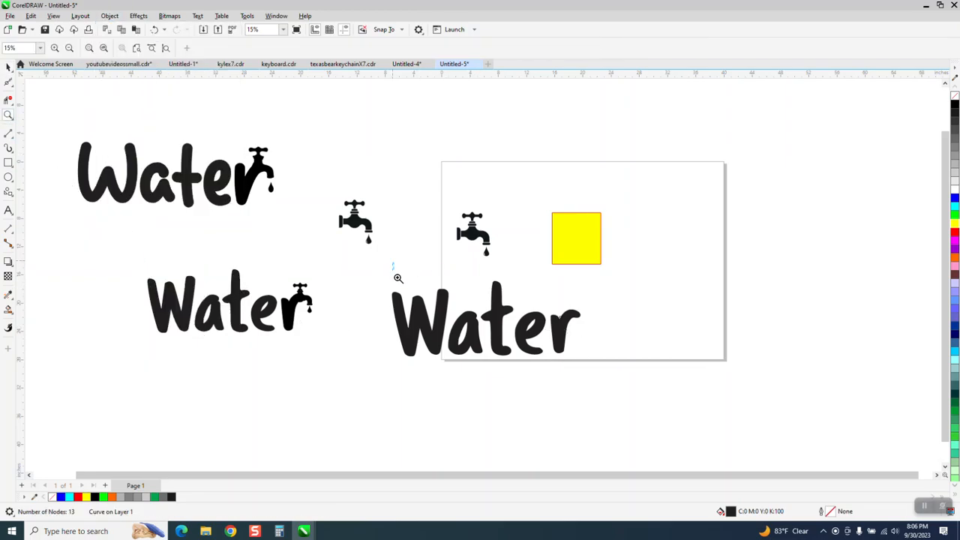
left_click_drag(399, 279, 647, 389)
right_click(429, 268)
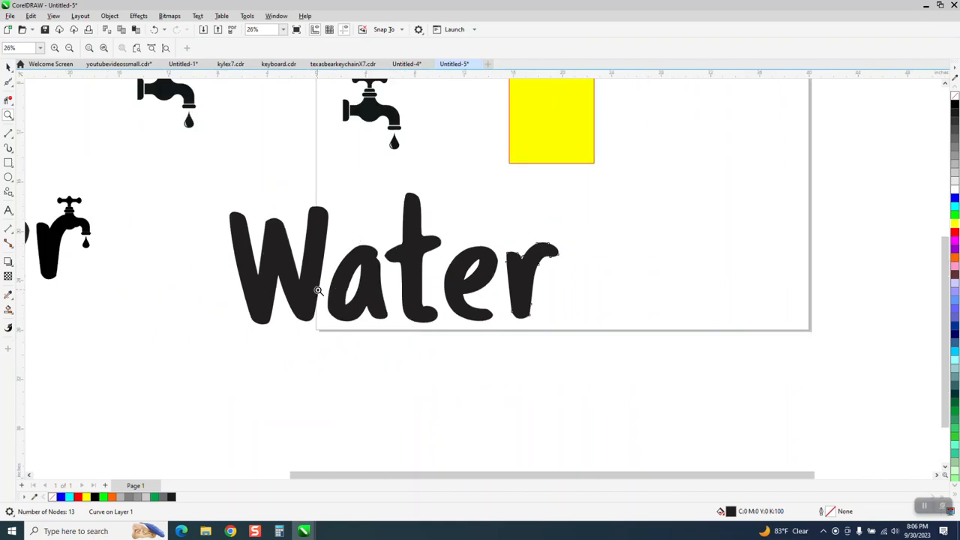
left_click(9, 66)
left_click_drag(397, 131, 623, 278)
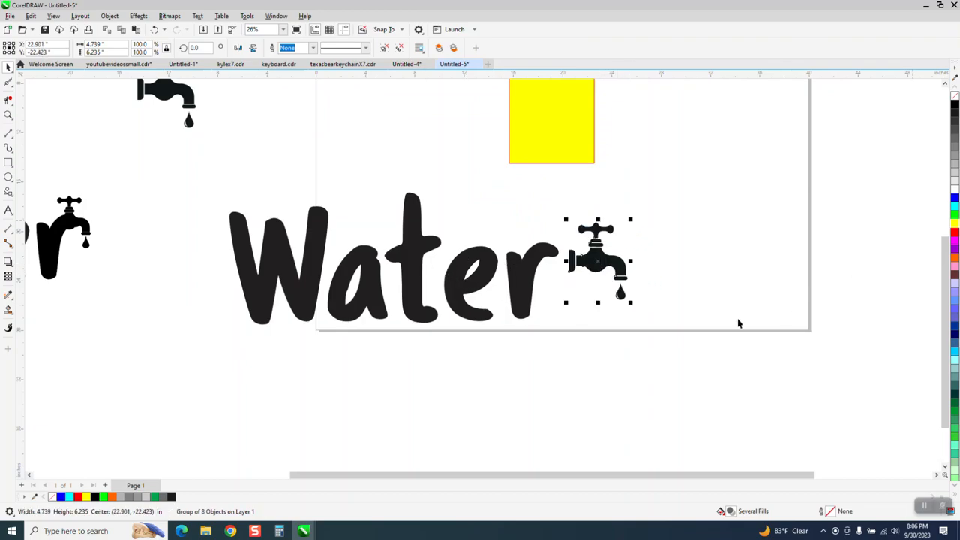
Remove the fill from the traced faucet and the letter r, and give both a black outline
left_click(955, 95)
right_click(954, 107)
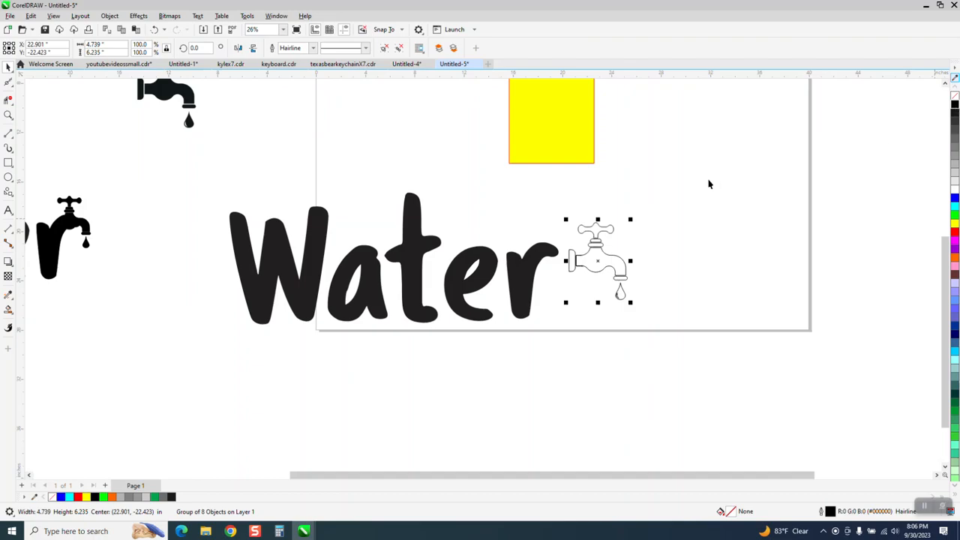
left_click(557, 252)
left_click(954, 96)
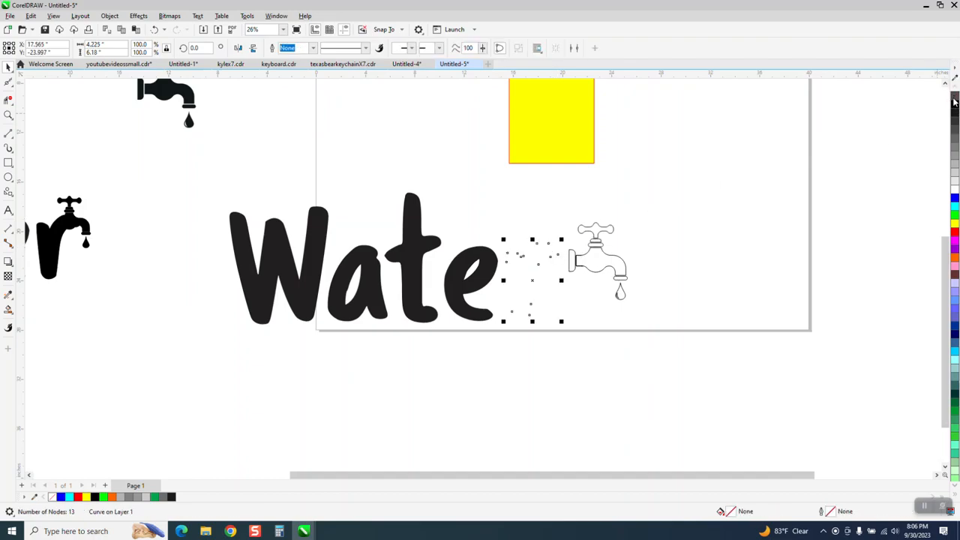
right_click(955, 106)
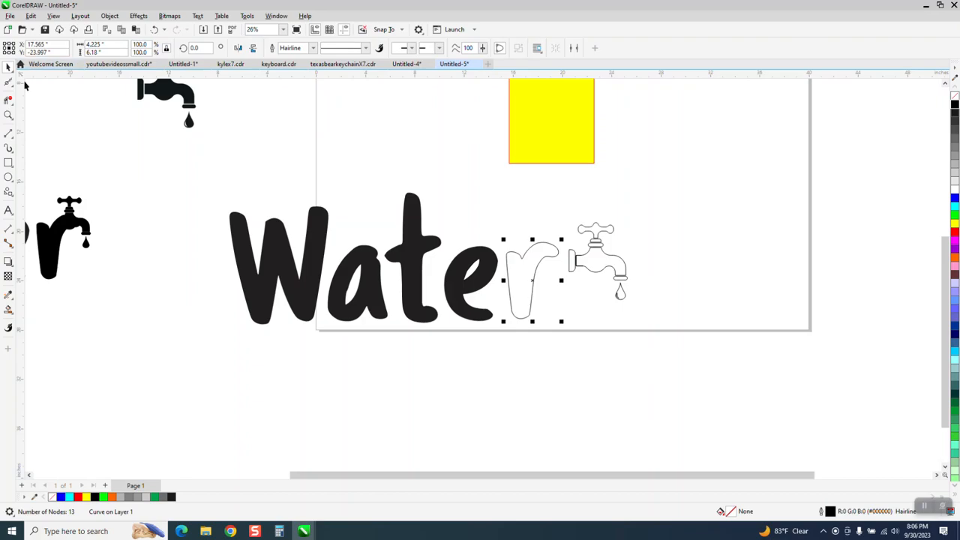
Move the faucet outline over the upper part of the letter r so its curved body overlaps the r's arm
left_click(8, 115)
left_click_drag(466, 210, 699, 340)
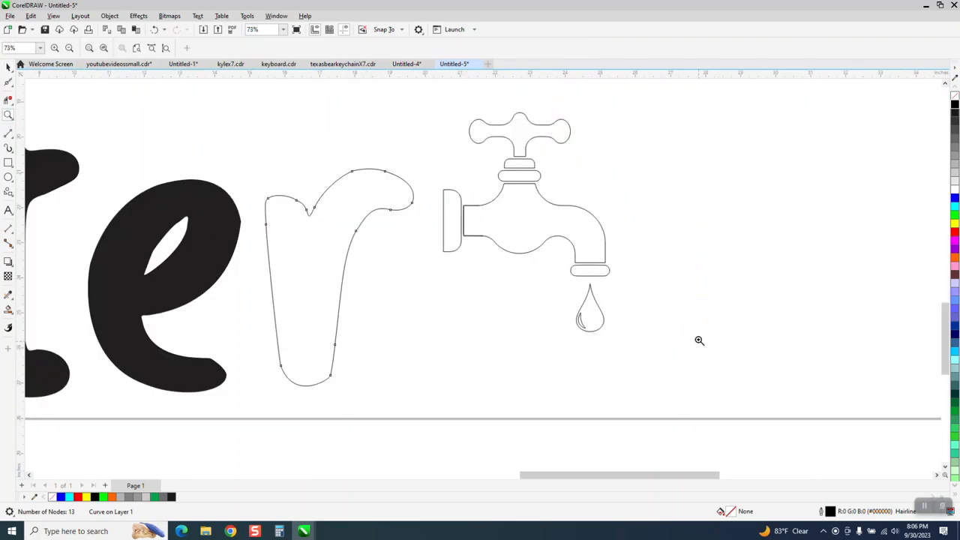
left_click(8, 67)
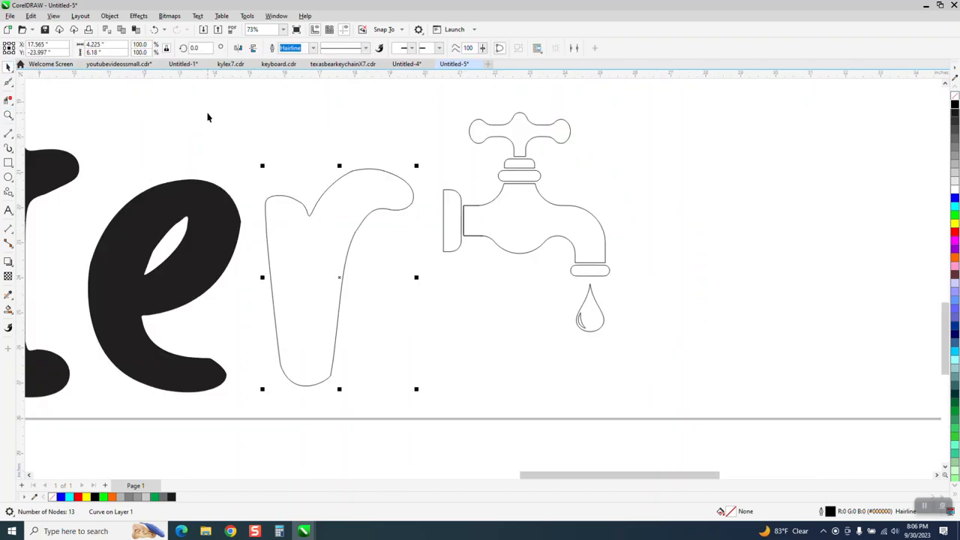
left_click(555, 211)
left_click_drag(531, 222, 346, 195)
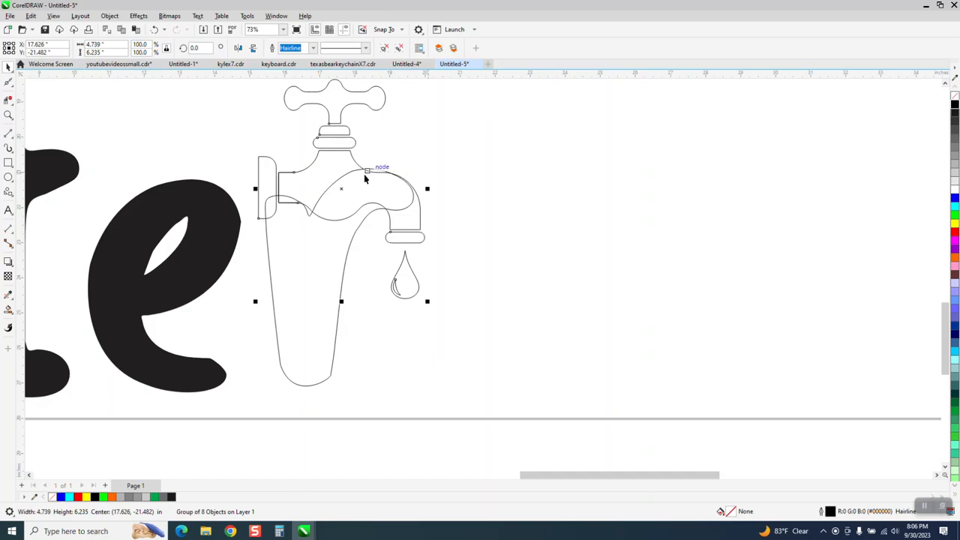
left_click_drag(343, 188, 379, 202)
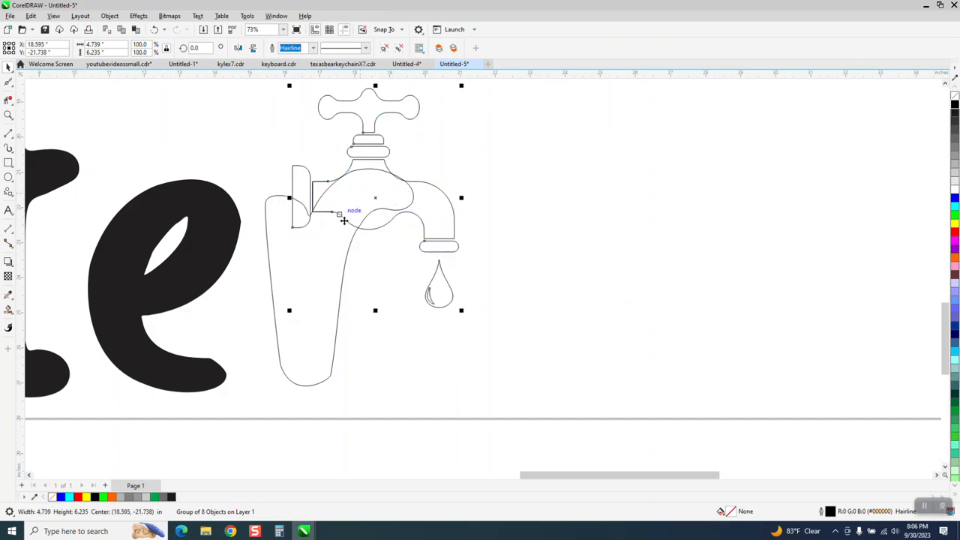
Remove the faucet's wall flange and the upper pipe line beside it with Virtual Segment Delete where they overlap the letter r
left_click(348, 261, "ctrl")
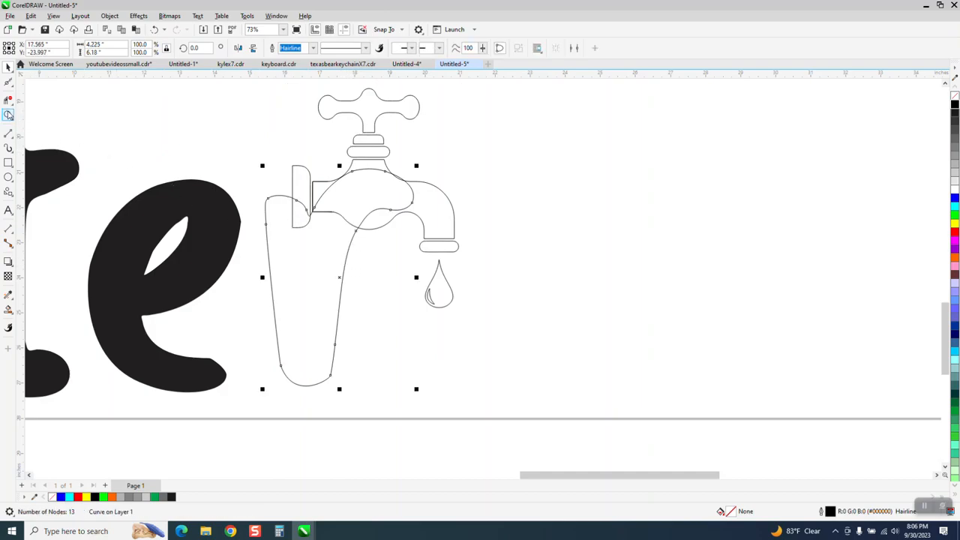
left_click(8, 114)
left_click_drag(247, 143, 520, 298)
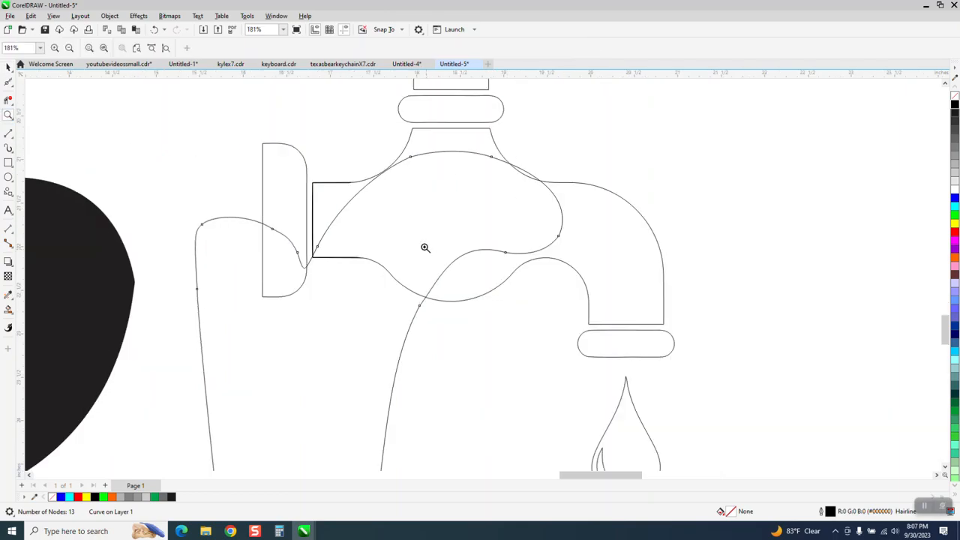
left_click(11, 107)
left_click(47, 122)
left_click_drag(278, 138, 318, 209)
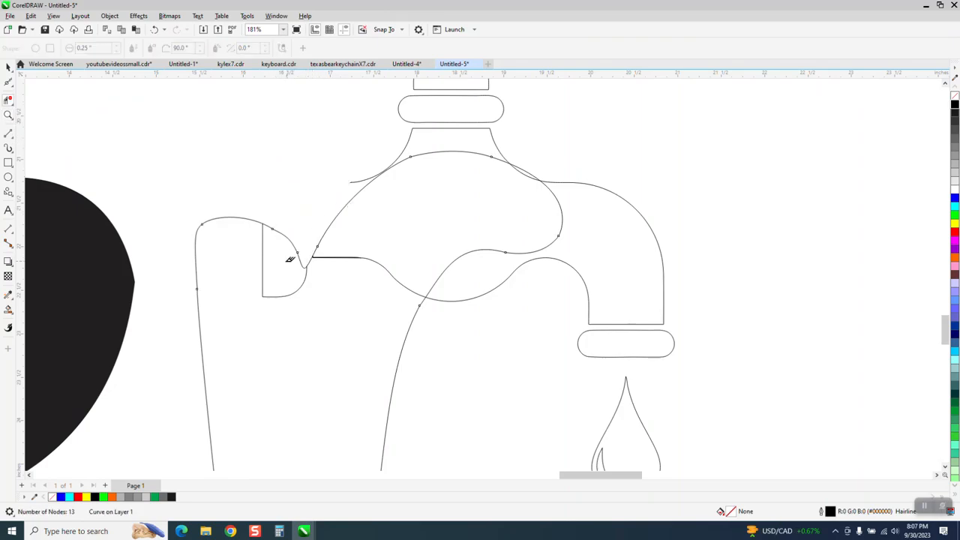
left_click_drag(278, 290, 279, 292)
Ungroup all the faucet objects and move the loose end node of the faucet's upper body curve onto the r's outline
left_click(8, 114)
left_click_drag(337, 140, 519, 249)
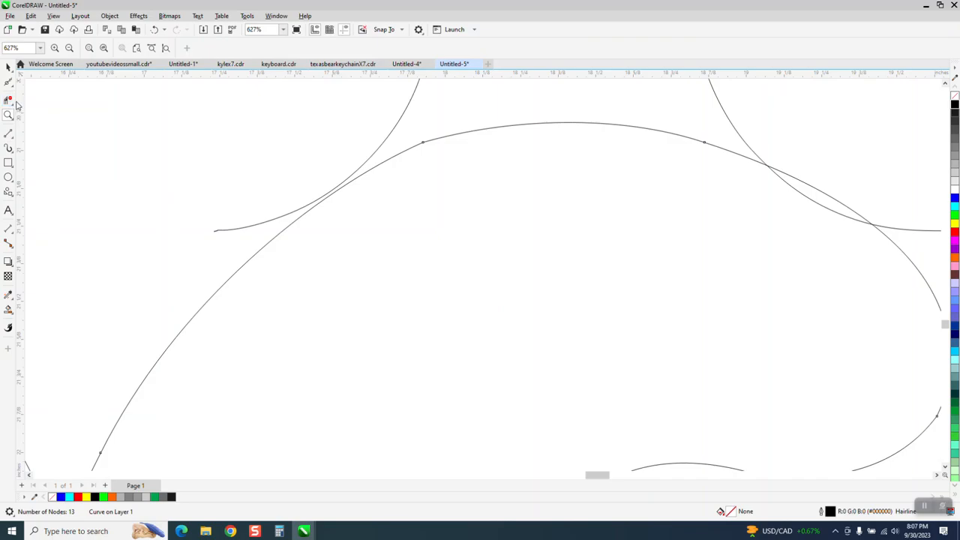
left_click(14, 88)
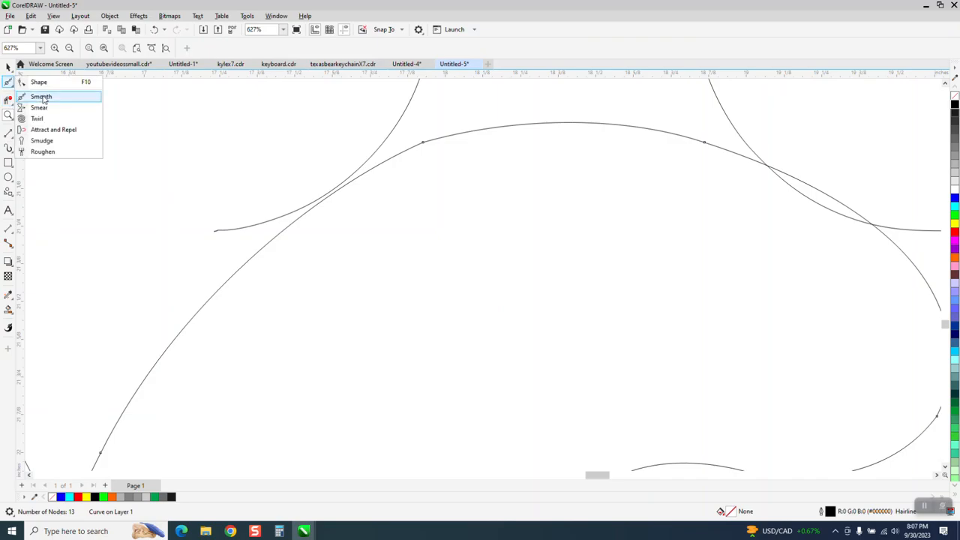
left_click(38, 80)
key("Escape")
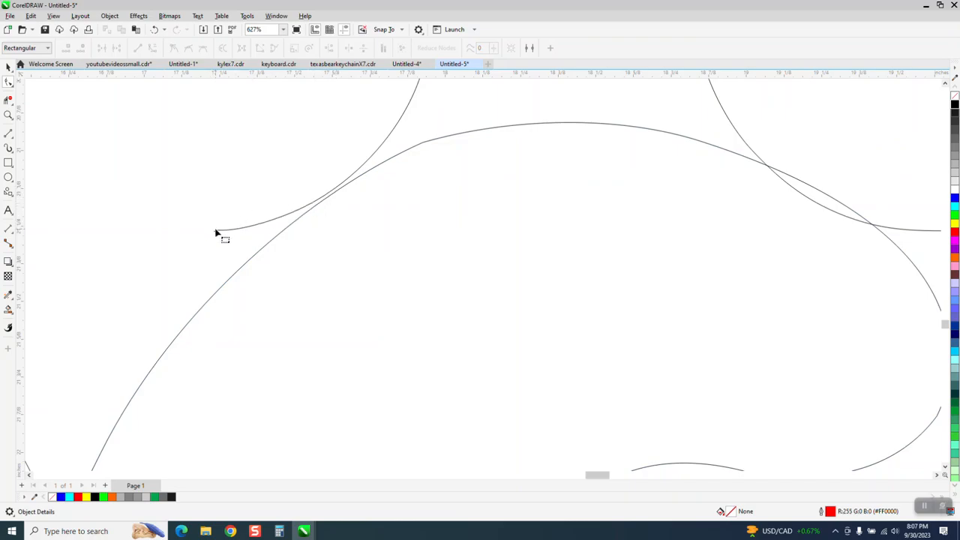
left_click(8, 66)
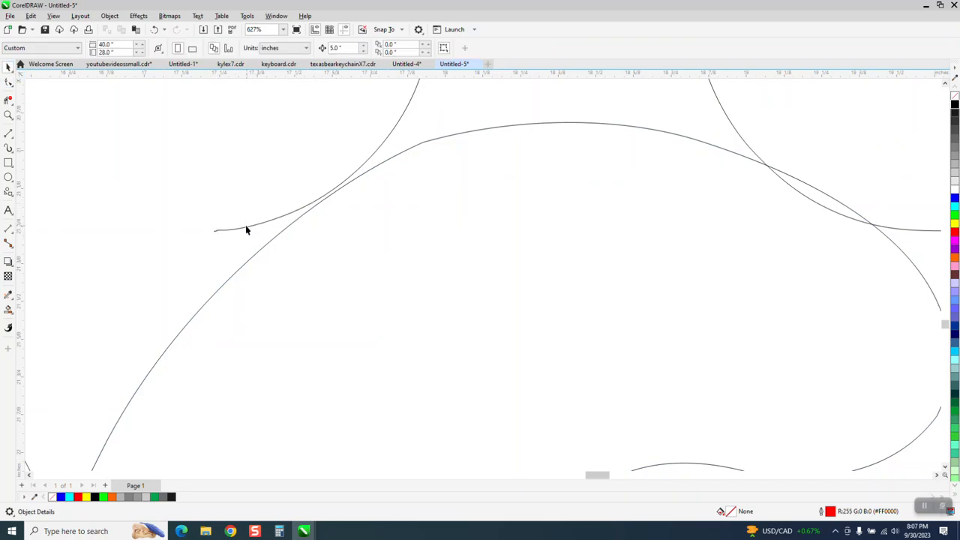
left_click(244, 228)
left_click(110, 16)
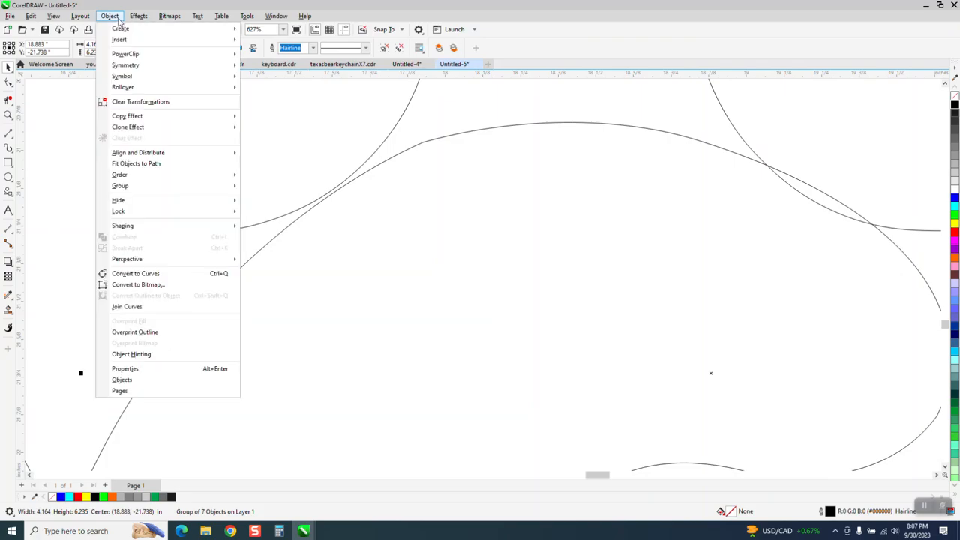
mouse_move(128, 186)
left_click(270, 208)
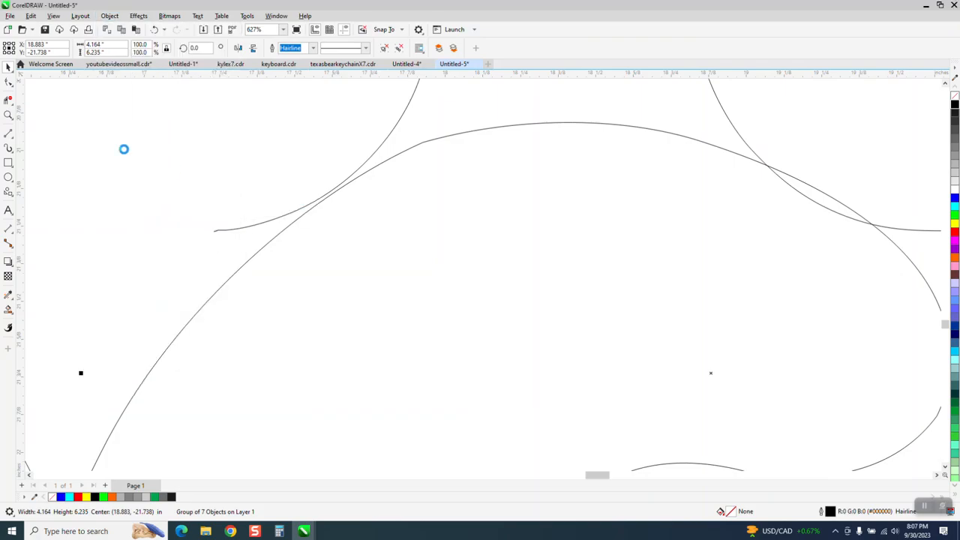
key("F10")
left_click_drag(190, 207, 301, 216)
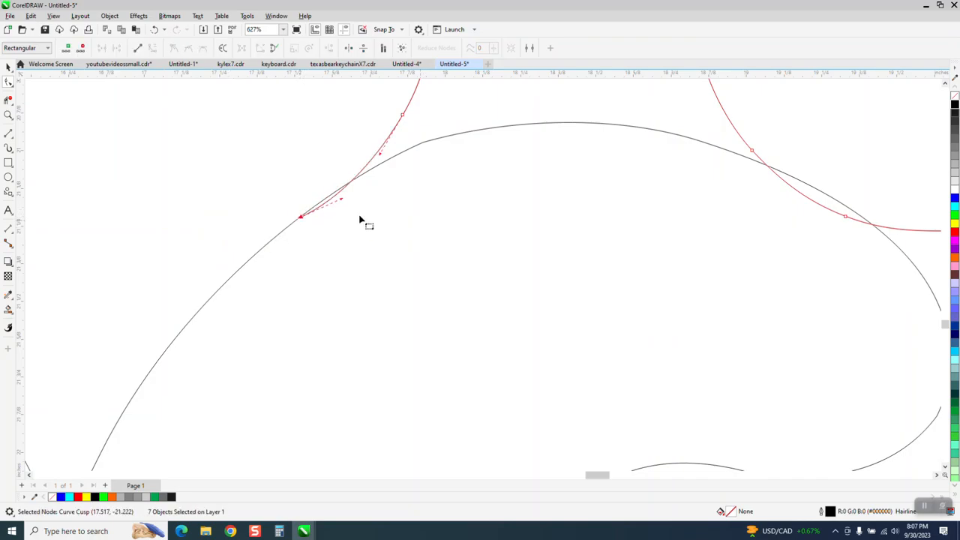
Delete the overlapping inner segments of the r and the faucet body so they share one continuous outline
left_click(8, 99)
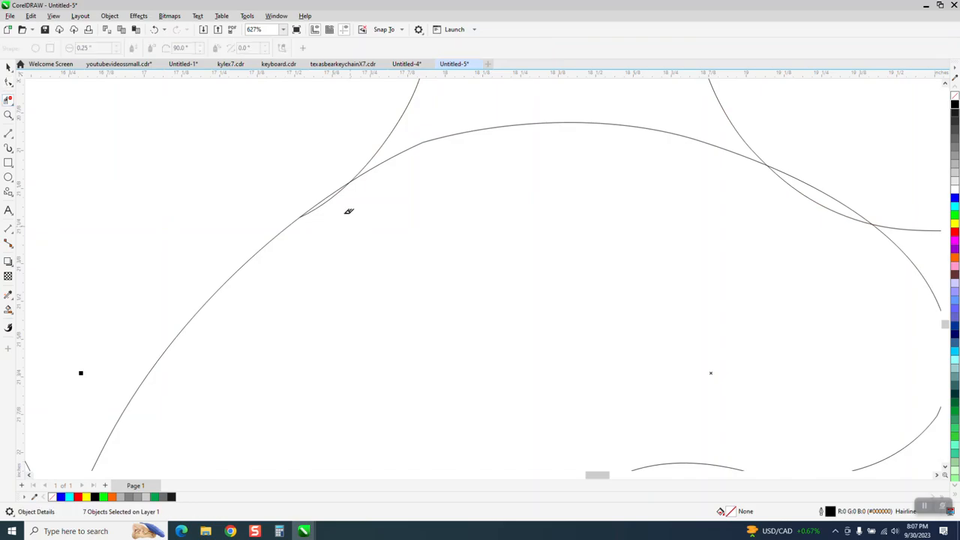
scroll(360, 196, "down", 3)
left_click(402, 166)
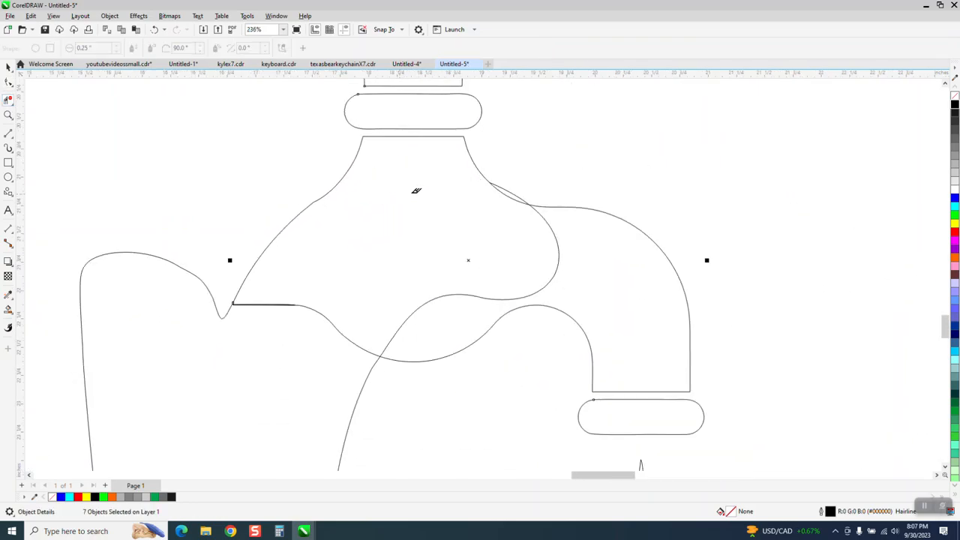
left_click(559, 229)
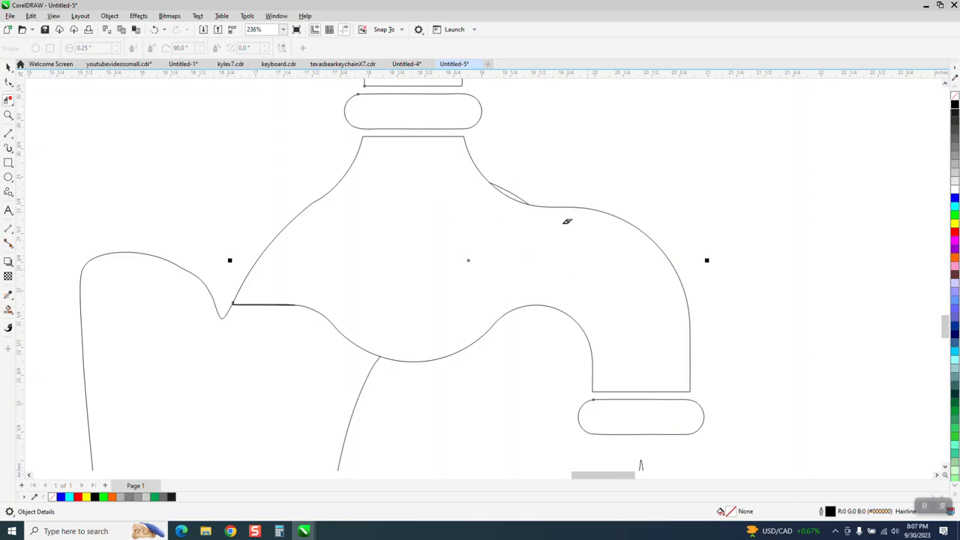
left_click(516, 189)
left_click_drag(365, 278, 339, 329)
left_click_drag(294, 279, 281, 324)
Fill the closed faucet parts with black and Smart Fill the merged r and faucet body in black without an outline
scroll(360, 255, "down", 4)
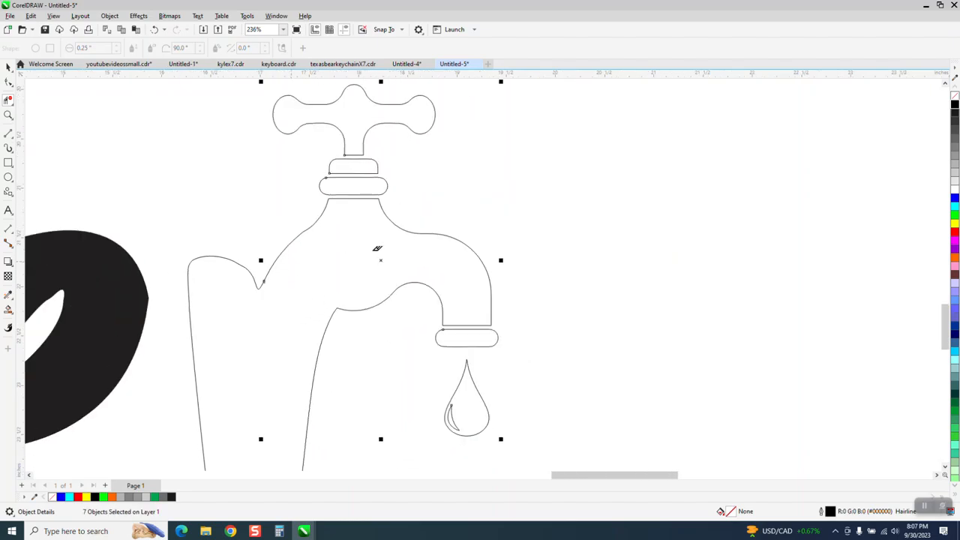
scroll(489, 248, "down", 2)
scroll(482, 215, "down", 1)
left_click(9, 66)
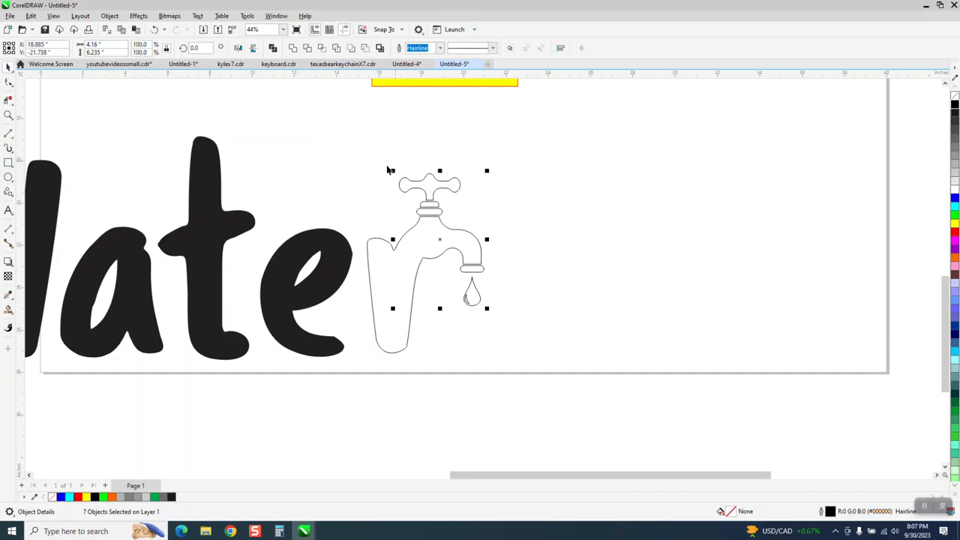
left_click_drag(355, 157, 441, 358)
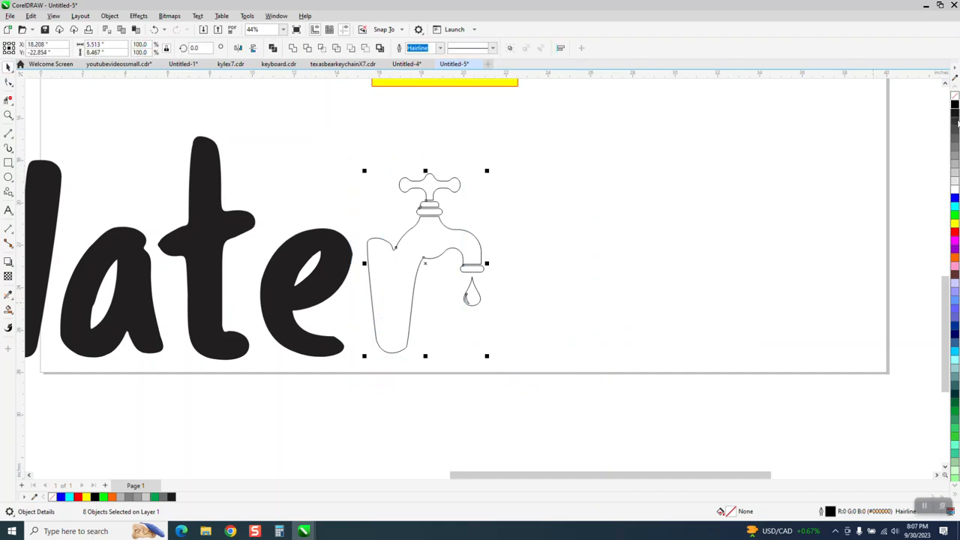
left_click(955, 105)
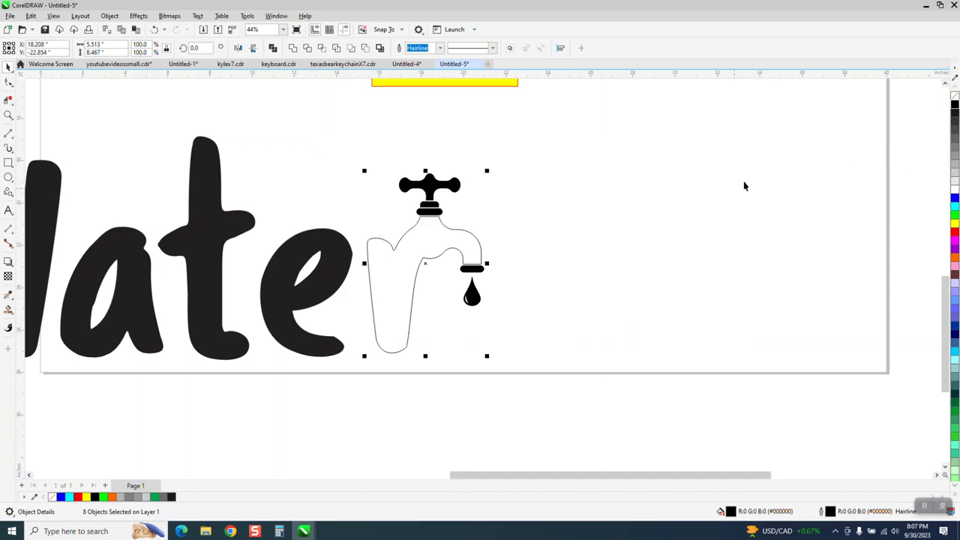
left_click(11, 316)
left_click(38, 321)
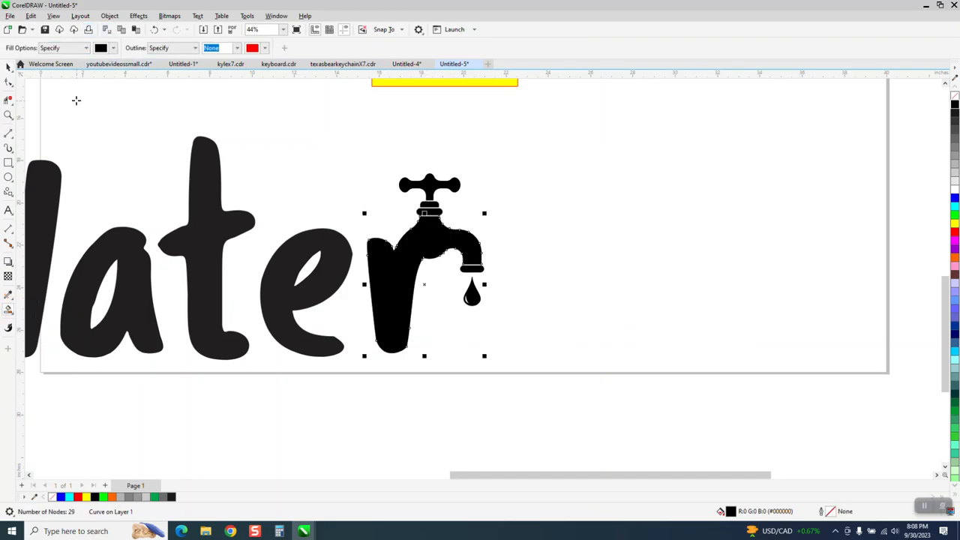
Remove the outline from the whole filled faucet and letter r, and undo that removal
left_click(9, 68)
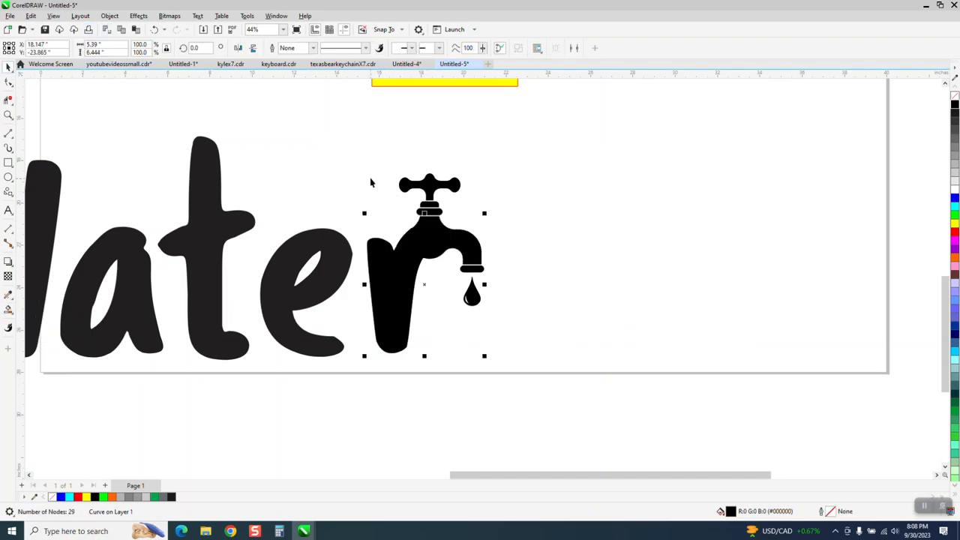
left_click_drag(356, 140, 566, 402)
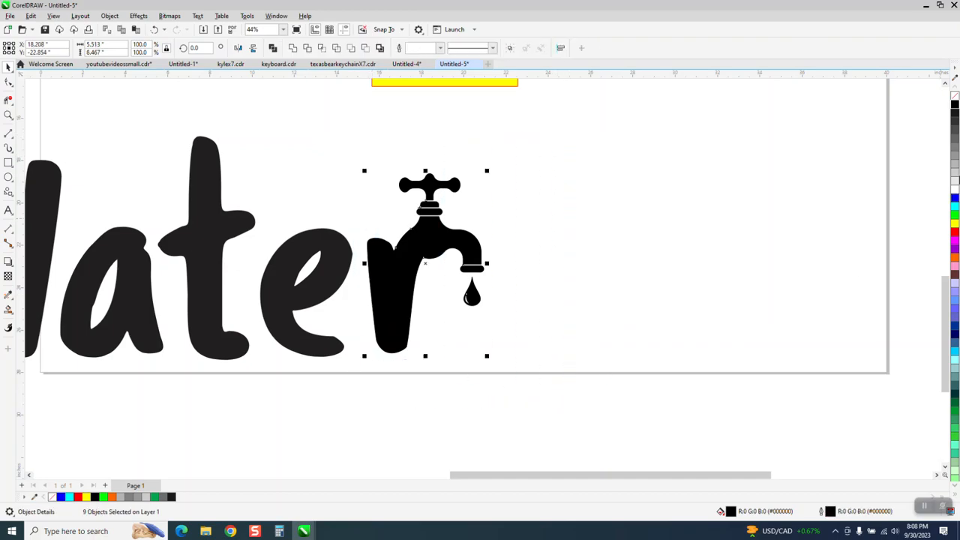
right_click(955, 96)
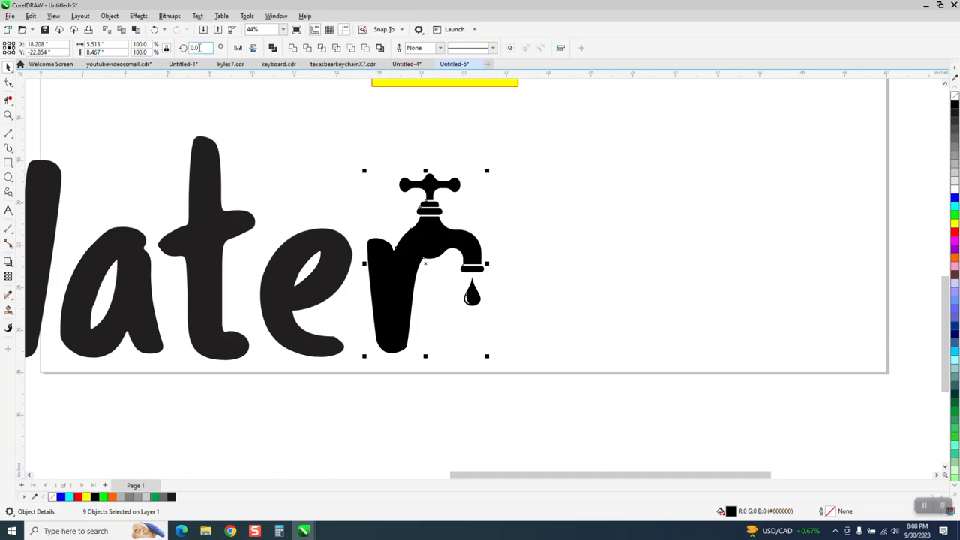
left_click(153, 29)
Remove the outline from the faucet's handle, collars, spout ring and body lines, excluding the water drop
left_click(8, 114)
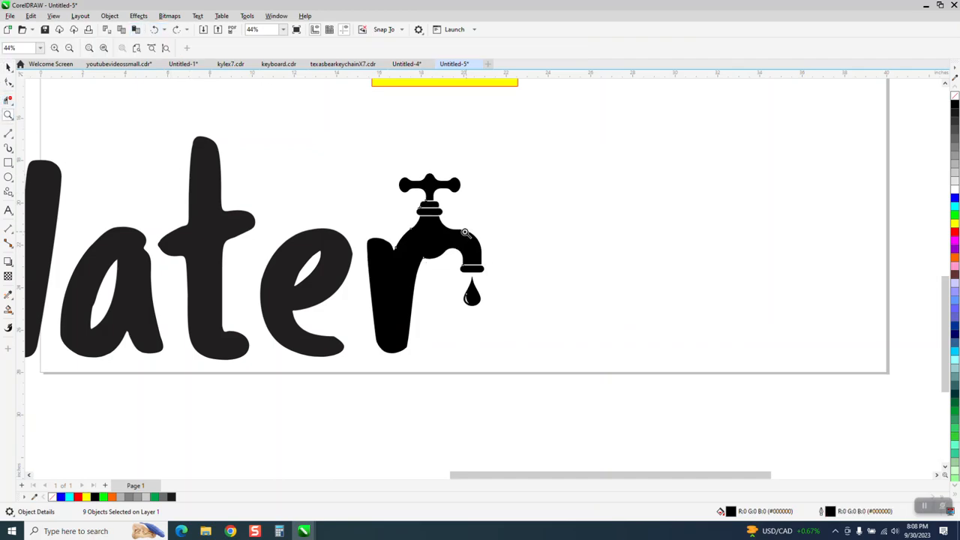
left_click_drag(413, 198, 480, 243)
left_click(8, 66)
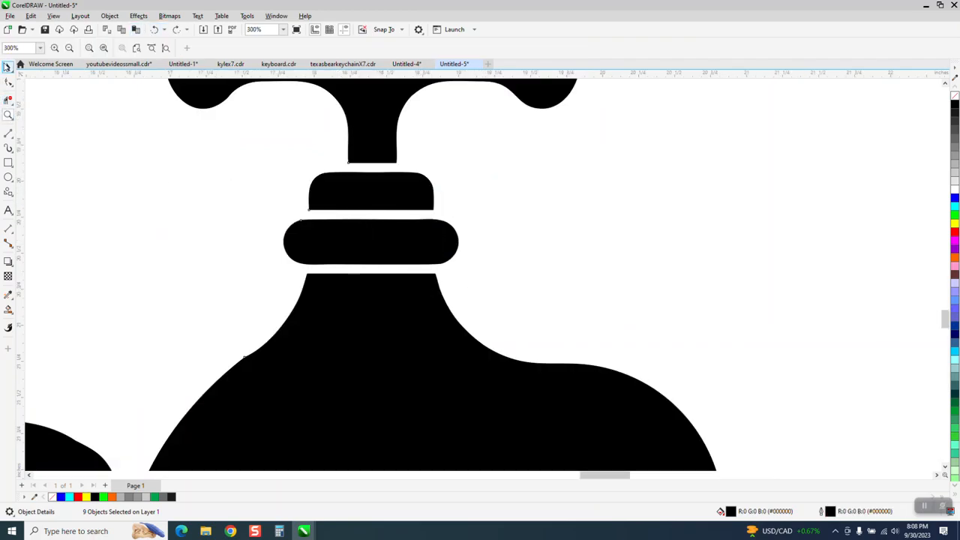
scroll(321, 232, "down", 4)
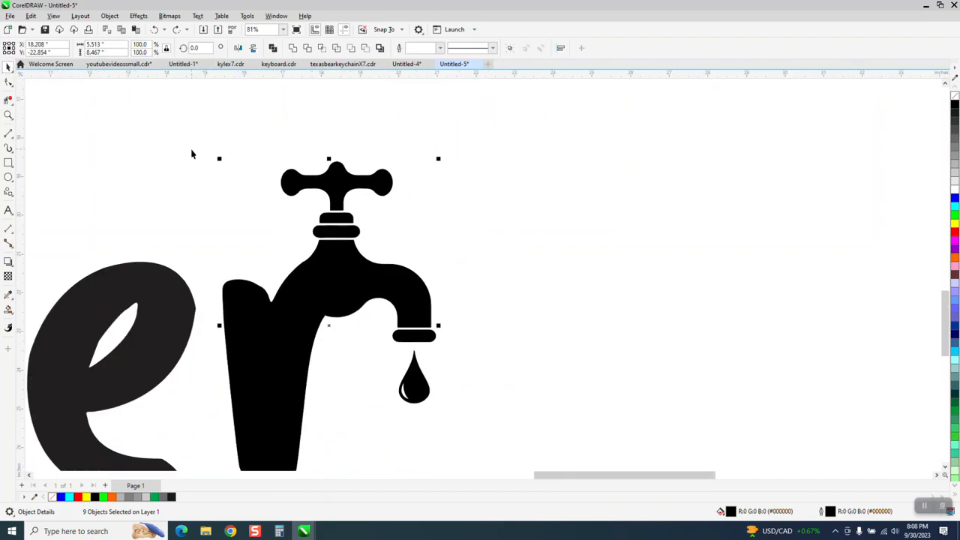
left_click_drag(212, 147, 530, 372)
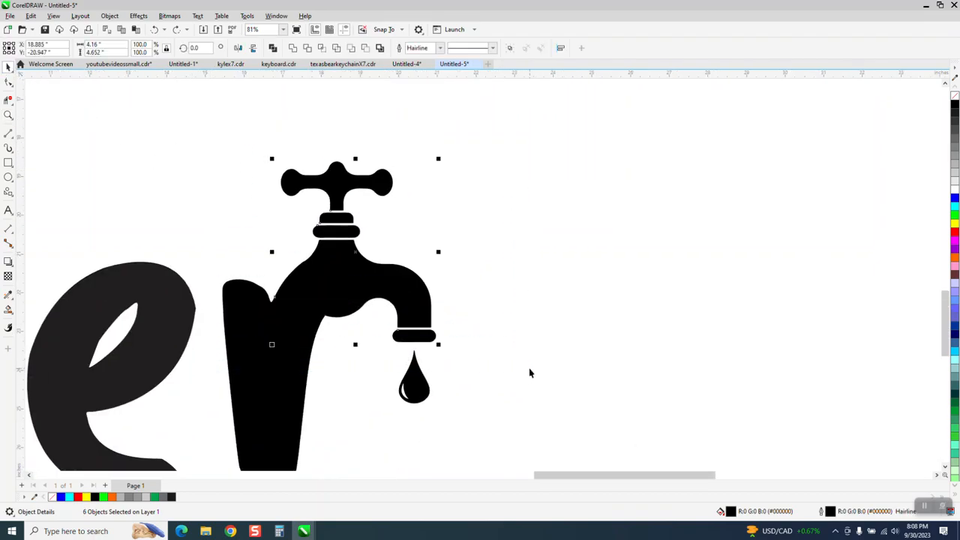
right_click(955, 98)
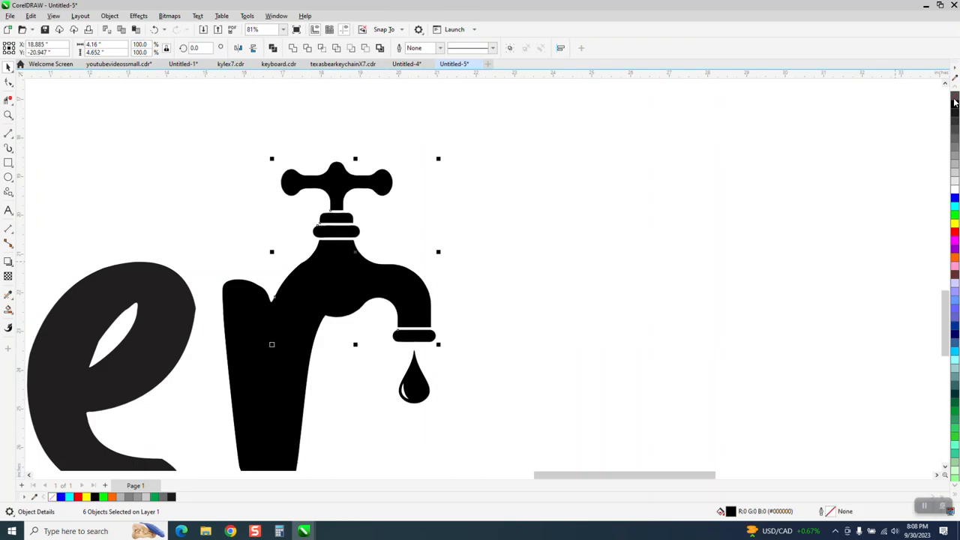
Delete the yellow rectangle above the word Water
scroll(471, 228, "down", 2)
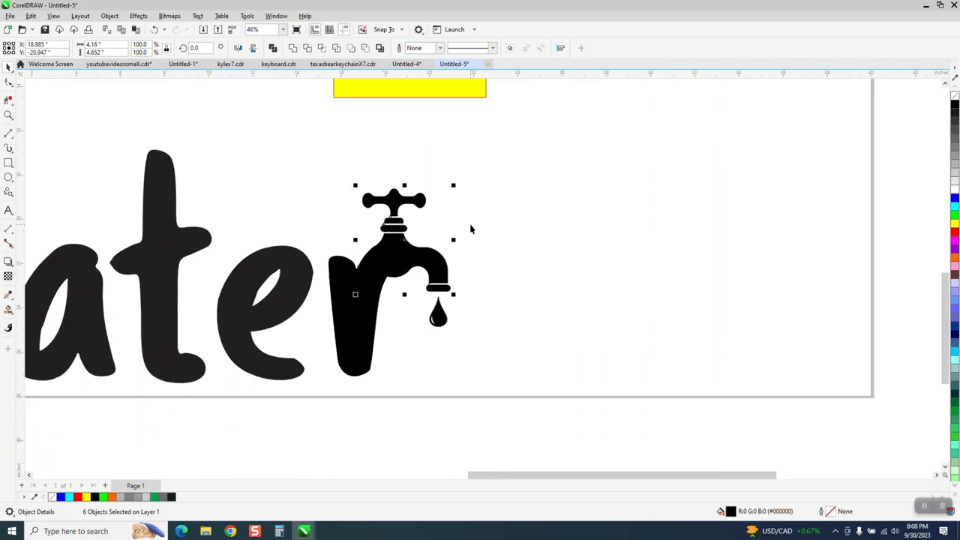
scroll(472, 234, "down", 2)
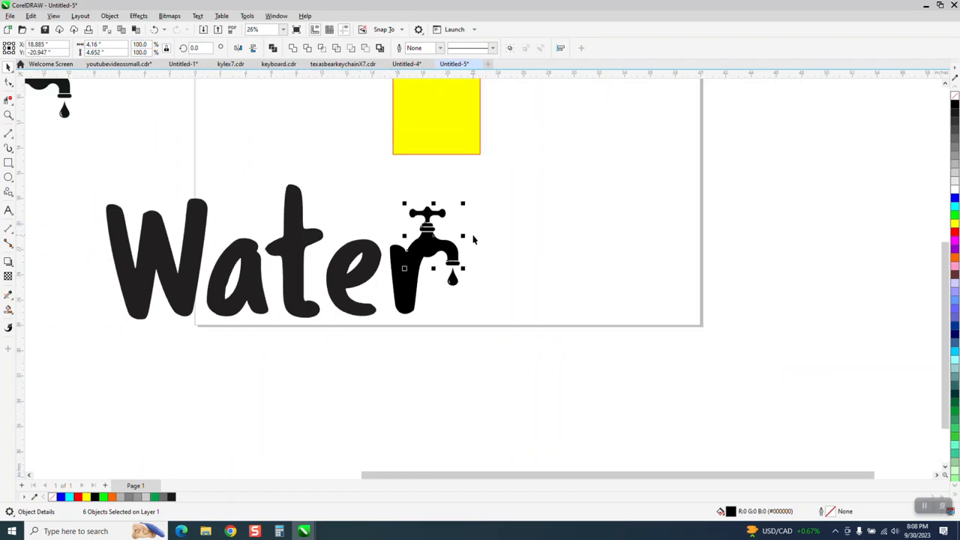
left_click(310, 243)
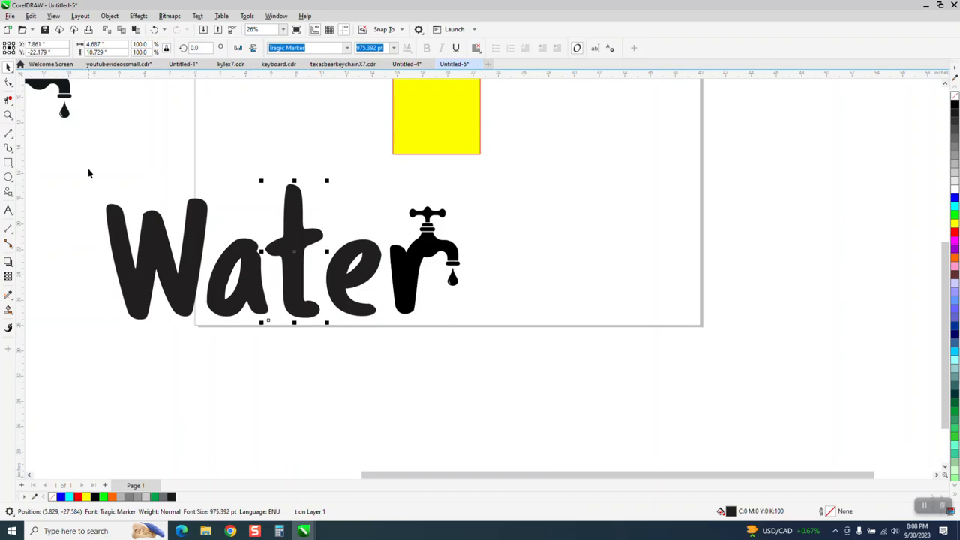
left_click(466, 152)
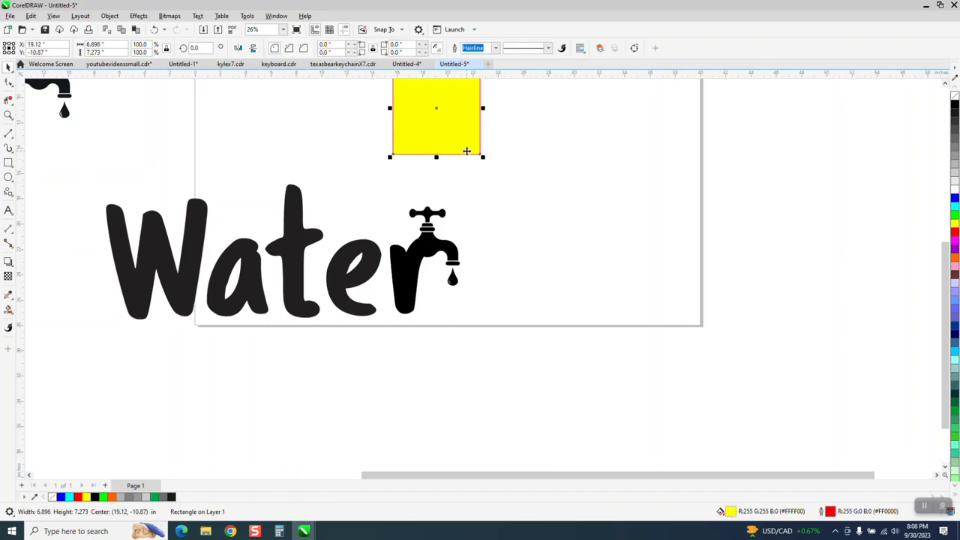
key("Delete")
Draw a rectangle about 35.1 by 13.5 inches around the word Water and fill it with yellow
left_click(9, 163)
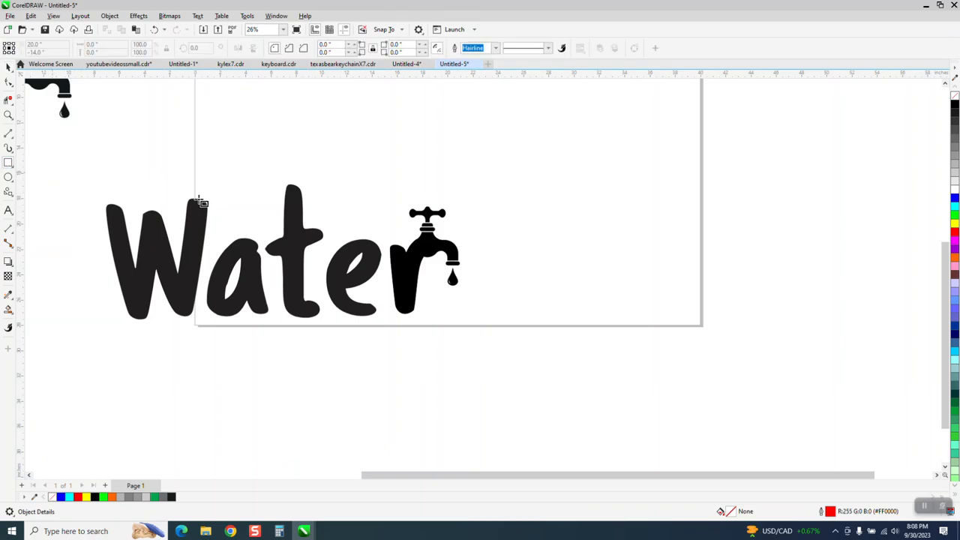
left_click_drag(86, 178, 533, 351)
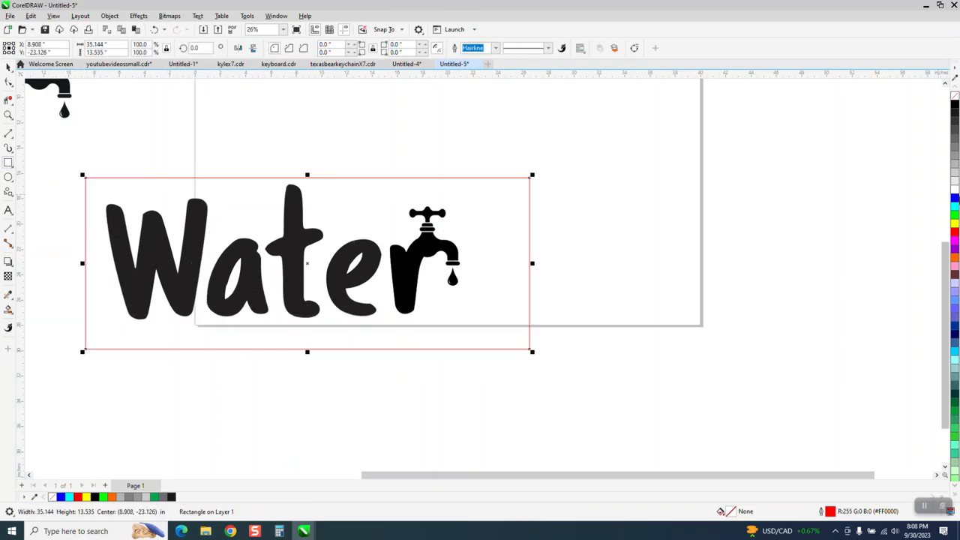
left_click(954, 223)
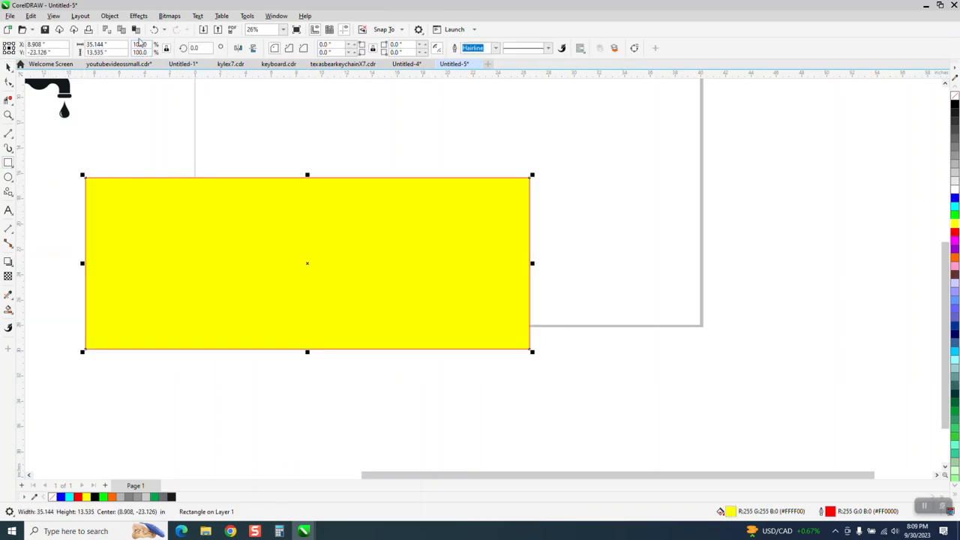
Send the new yellow rectangle to the back, behind the word Water and its faucet
left_click(109, 16)
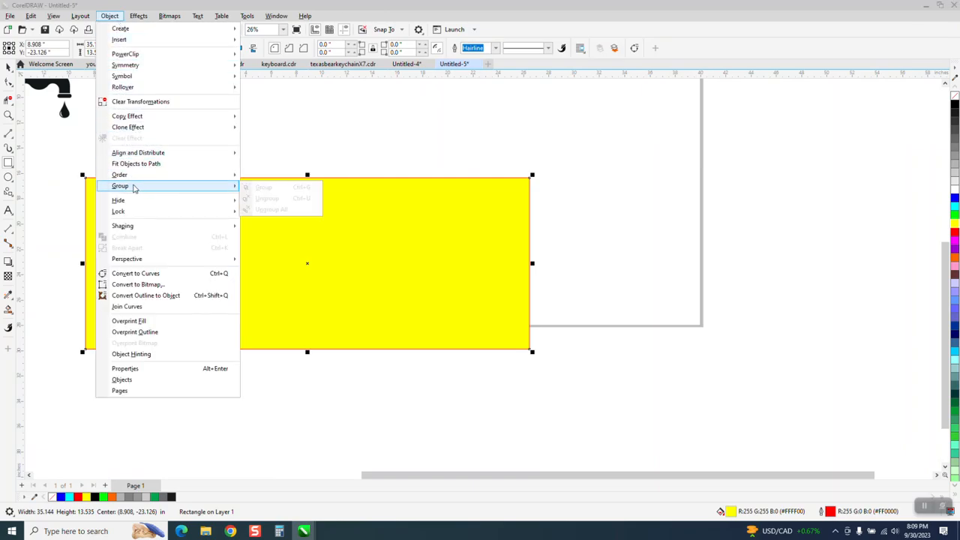
mouse_move(129, 175)
left_click(255, 188)
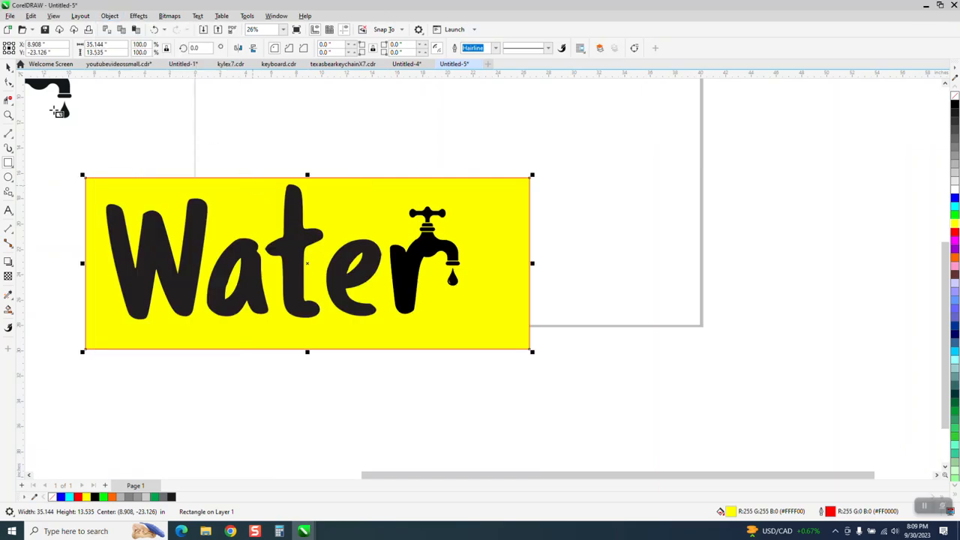
Examine the seam where the faucet joins the letter r and activate the Smooth tool for it
left_click(9, 69)
left_click(263, 134)
left_click(8, 114)
left_click_drag(345, 196, 554, 331)
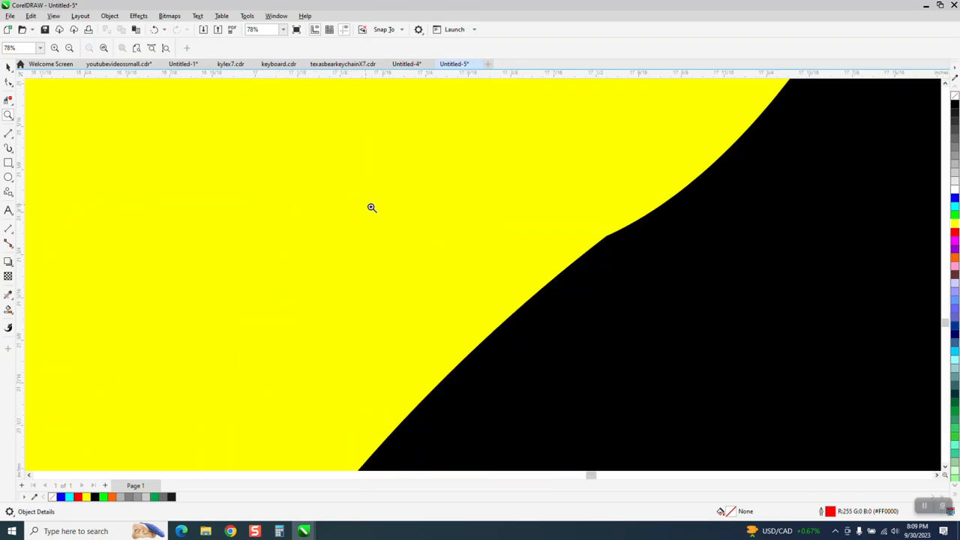
left_click_drag(381, 178, 370, 208)
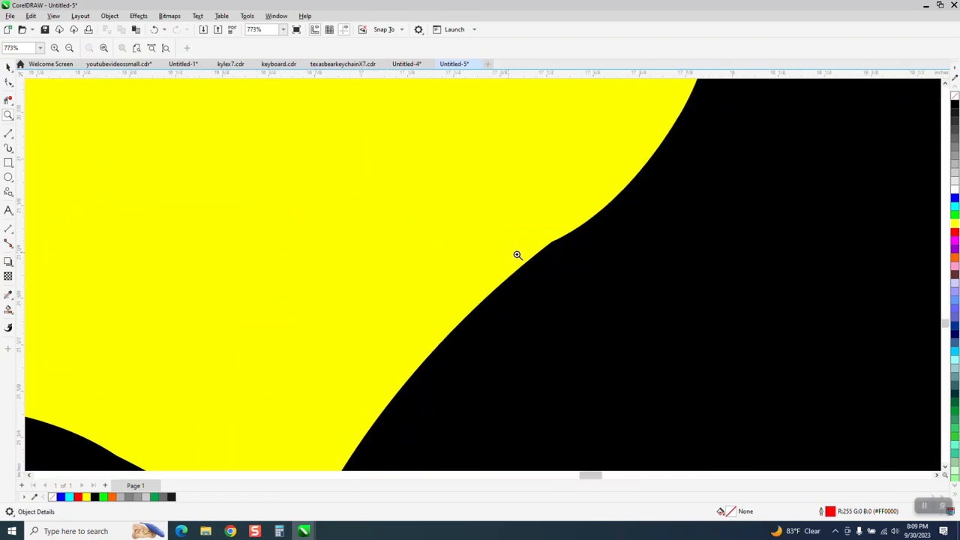
scroll(517, 255, "down", 2)
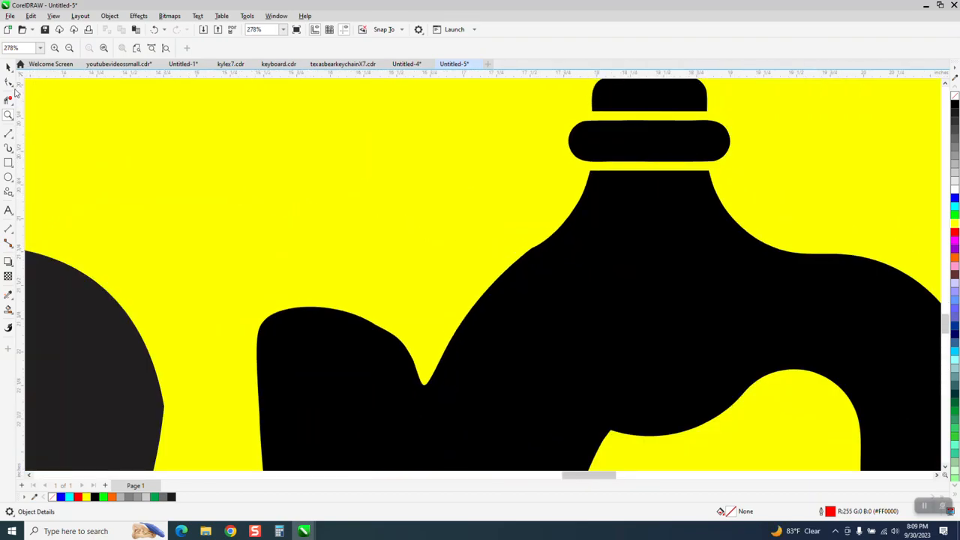
left_click(13, 86)
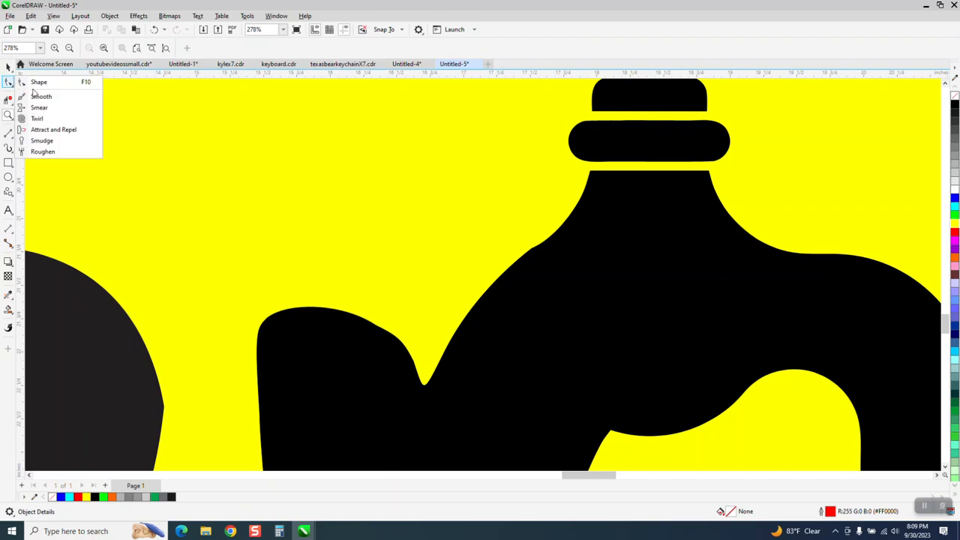
left_click(36, 96)
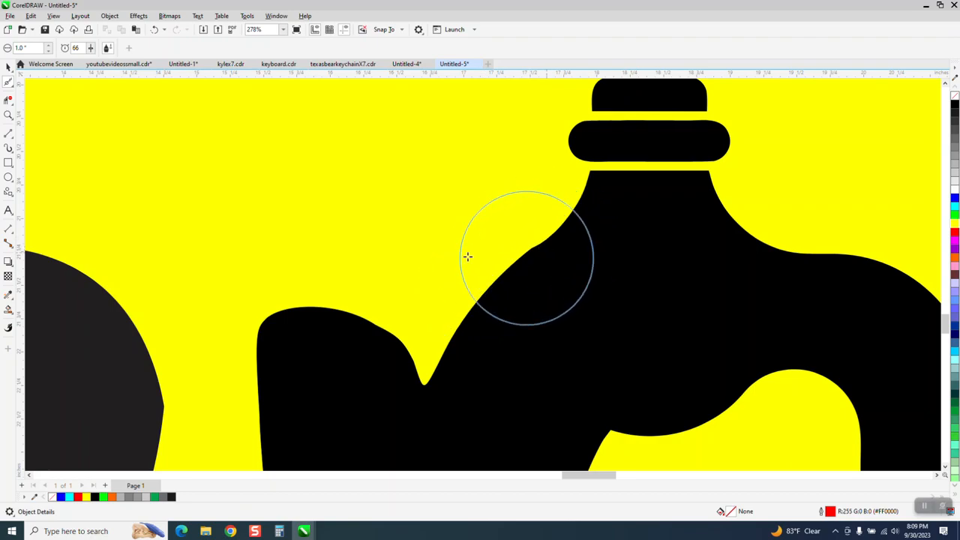
scroll(218, 199, "down", 2)
Nudge the merged r and faucet body 5 inches to the right and delete the leftover hairline outline of the original r
left_click(10, 66)
scroll(352, 274, "down", 2)
left_click(425, 272)
key("Right")
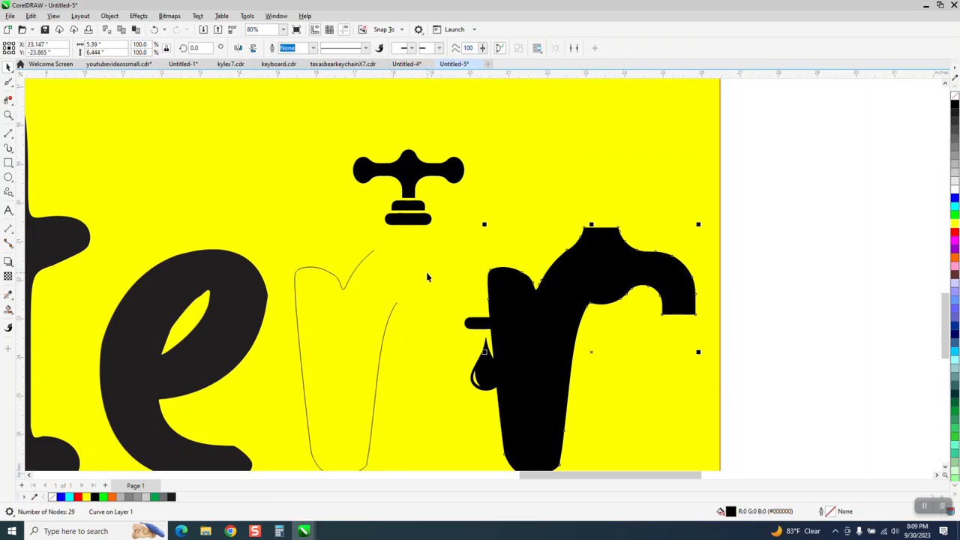
left_click(349, 282)
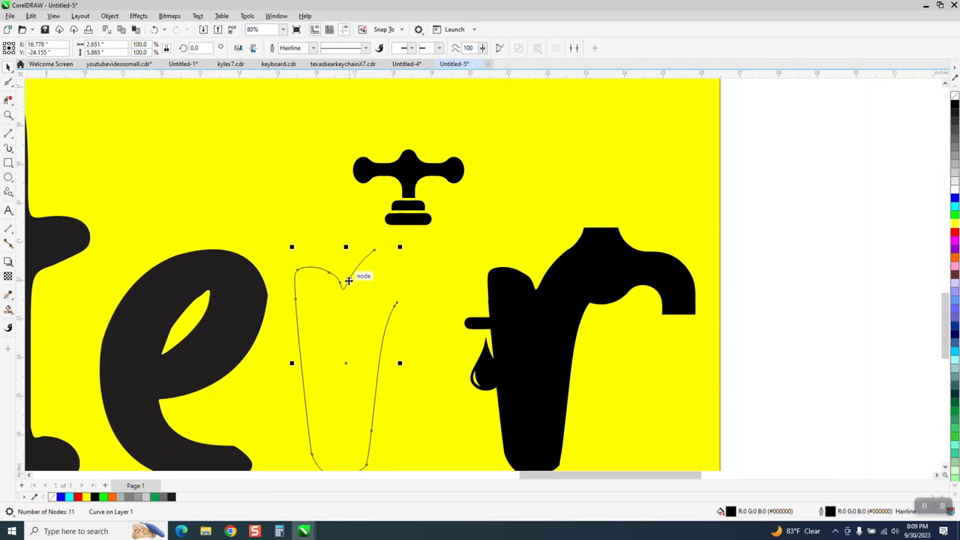
key("Delete")
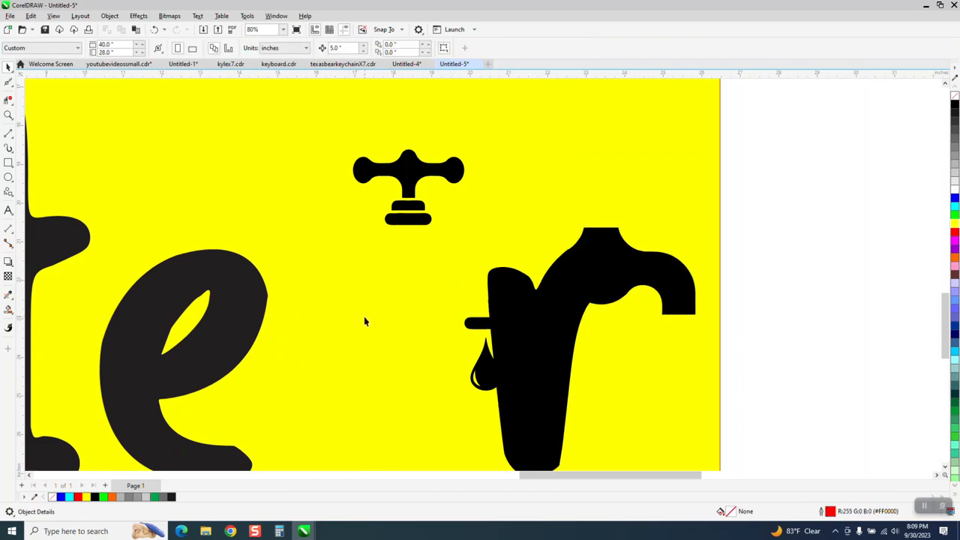
Smooth the kink on the upper edge of the merged shape, where the r meets the faucet body, with the Smooth tool
left_click(556, 297)
left_click(9, 116)
left_click_drag(562, 225, 634, 324)
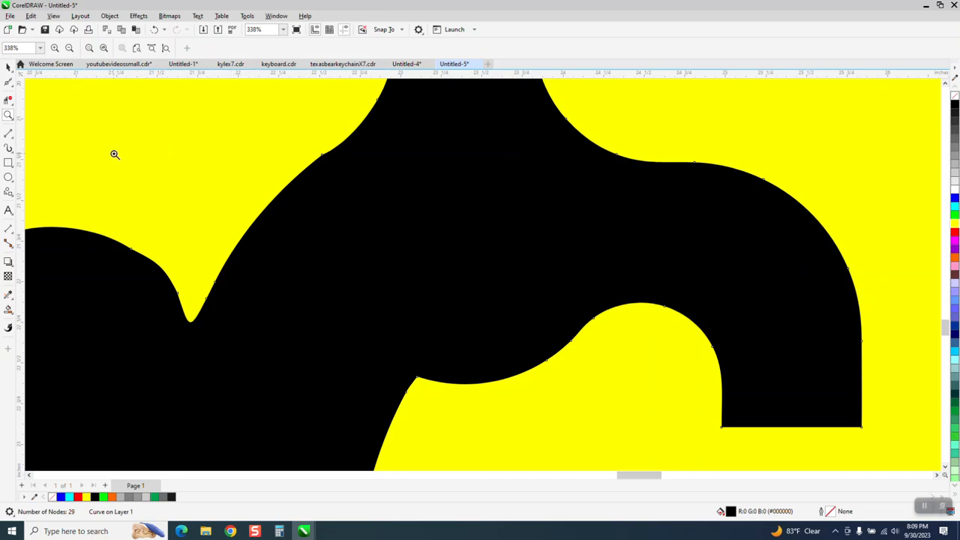
left_click(8, 84)
left_click_drag(322, 170, 323, 201)
scroll(412, 236, "down", 1)
scroll(545, 237, "down", 1)
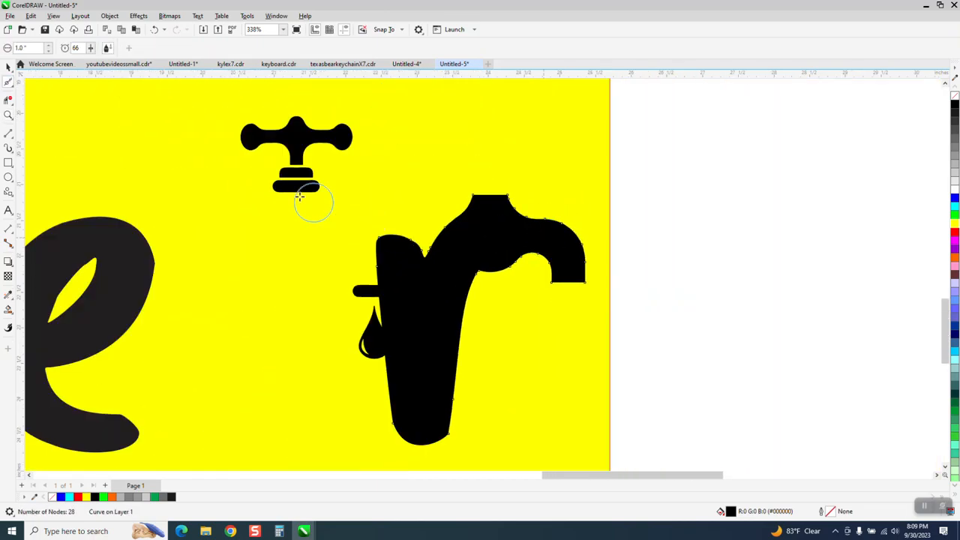
Nudge the smoothed r and faucet body 5 inches to the left, back into place beneath the faucet handle
key("space")
left_click(572, 230)
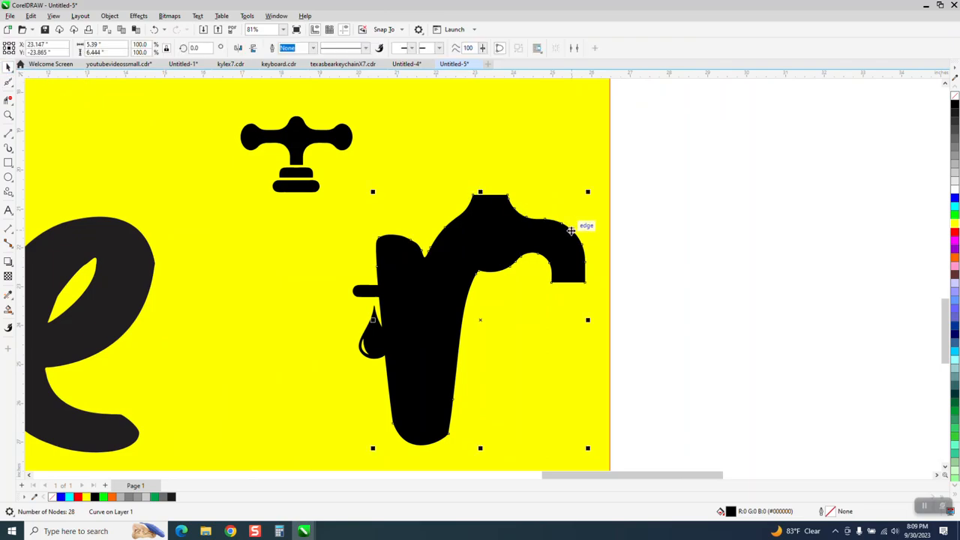
key("Left")
scroll(345, 268, "down", 2)
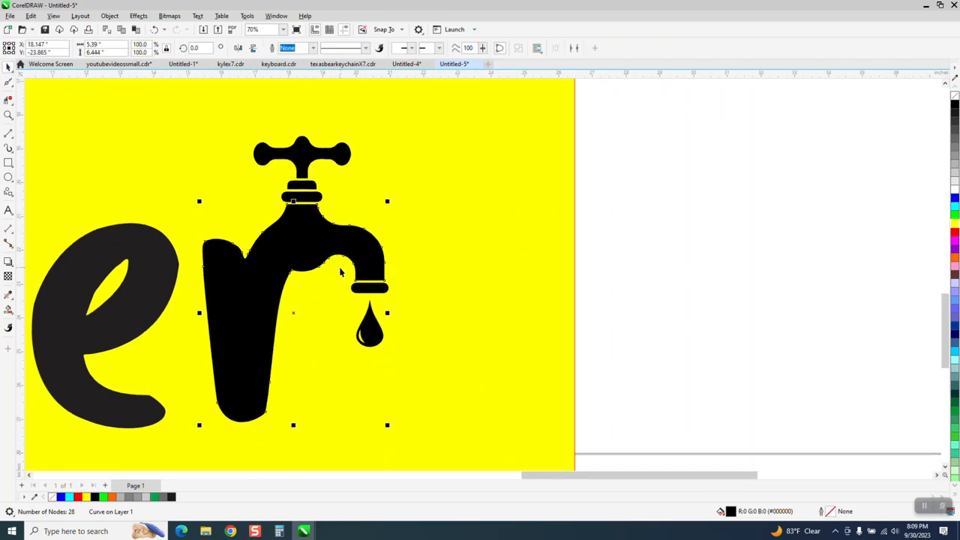
scroll(533, 290, "down", 1)
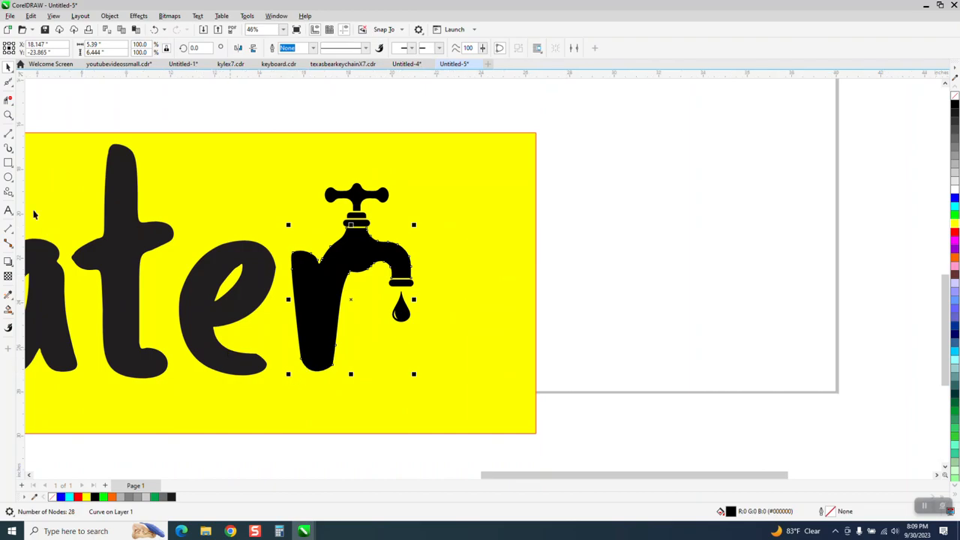
left_click(8, 114)
left_click_drag(219, 354, 367, 387)
scroll(367, 386, "down", 4)
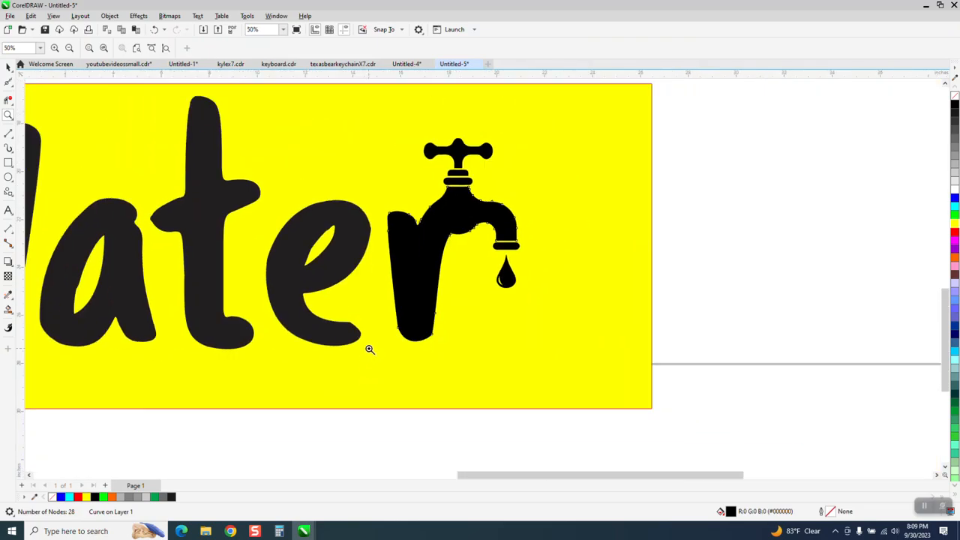
left_click(8, 67)
scroll(645, 248, "down", 1)
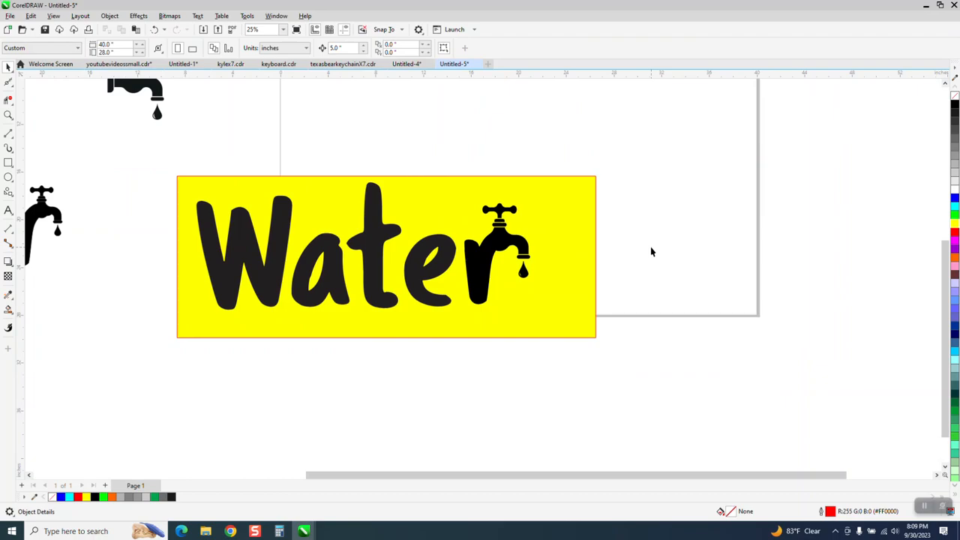